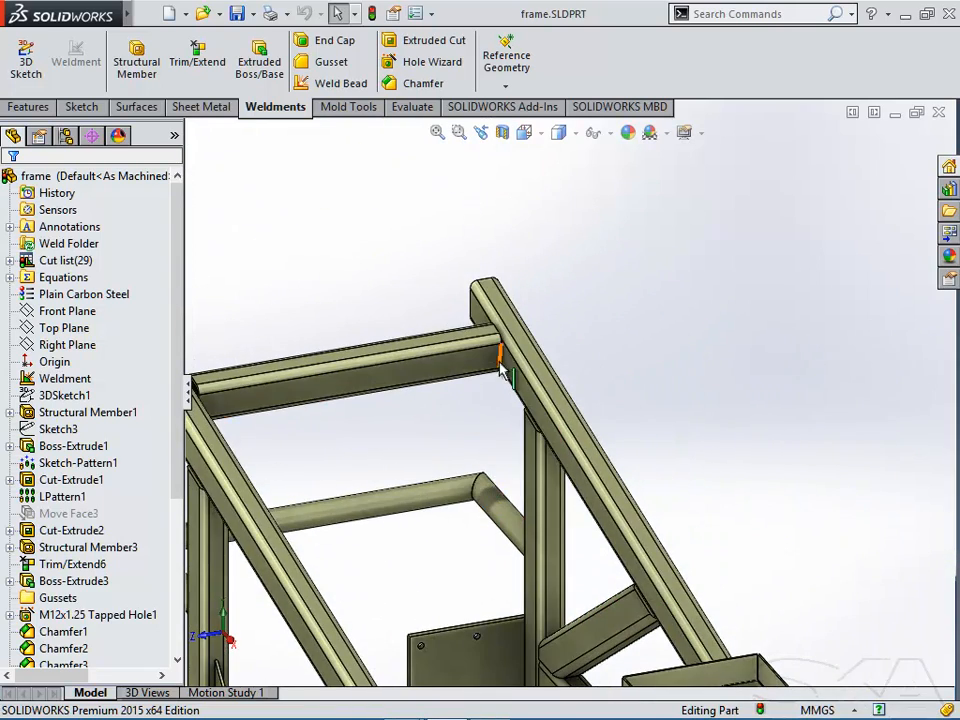
Step: Add a triangular gusset with 100 mm legs (d1 and d2) between the upper cross member and the adjoining sloped beam
scroll(500, 361, "down", 4)
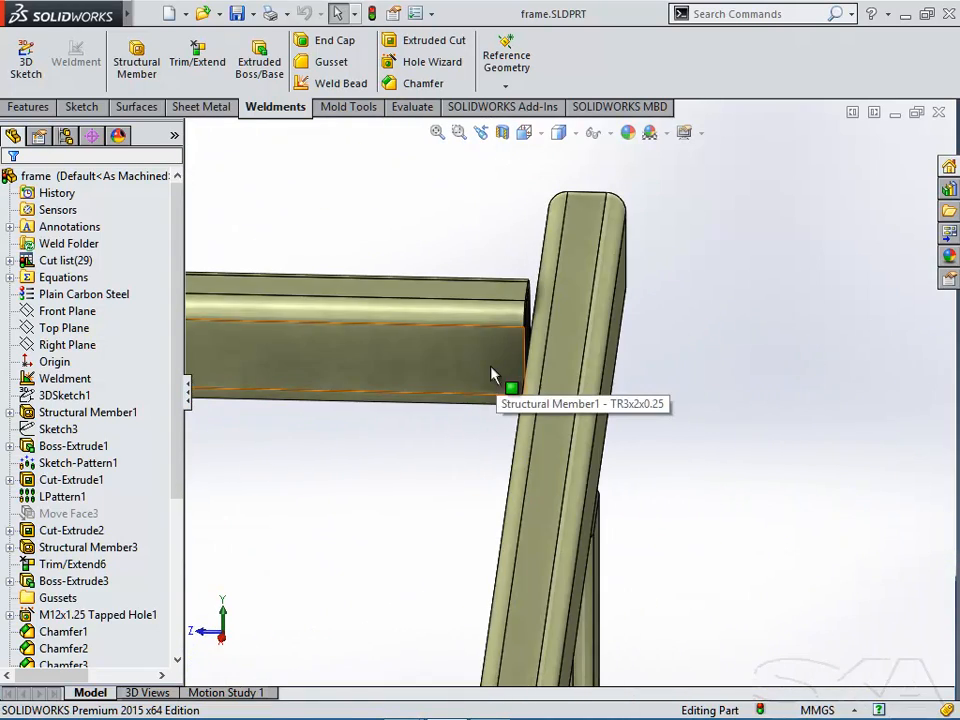
left_click(301, 66)
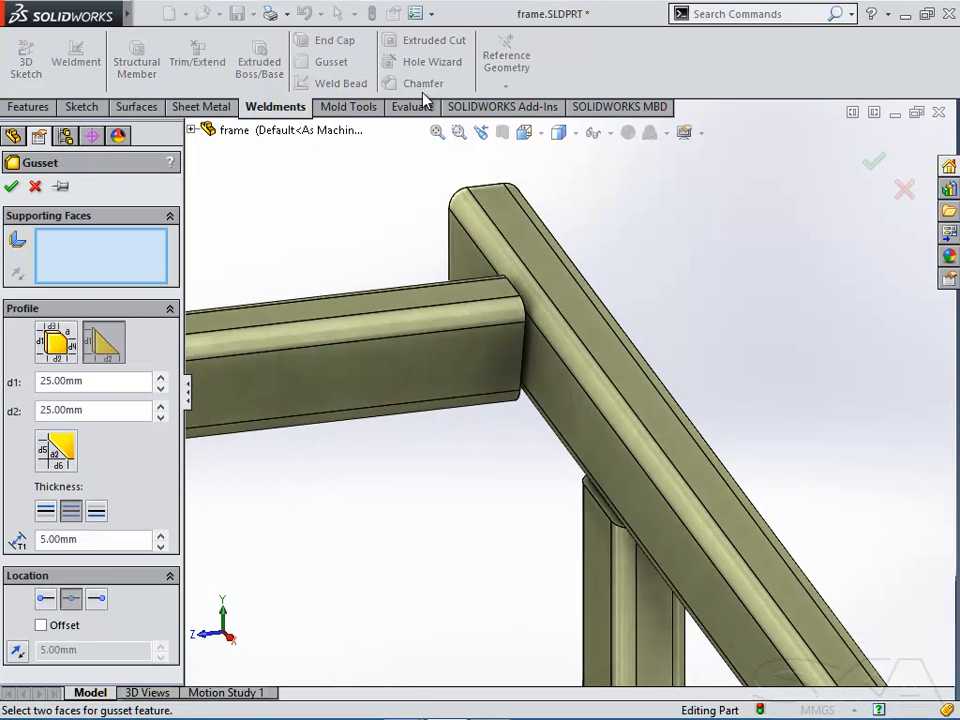
left_click(381, 369)
left_click(570, 390)
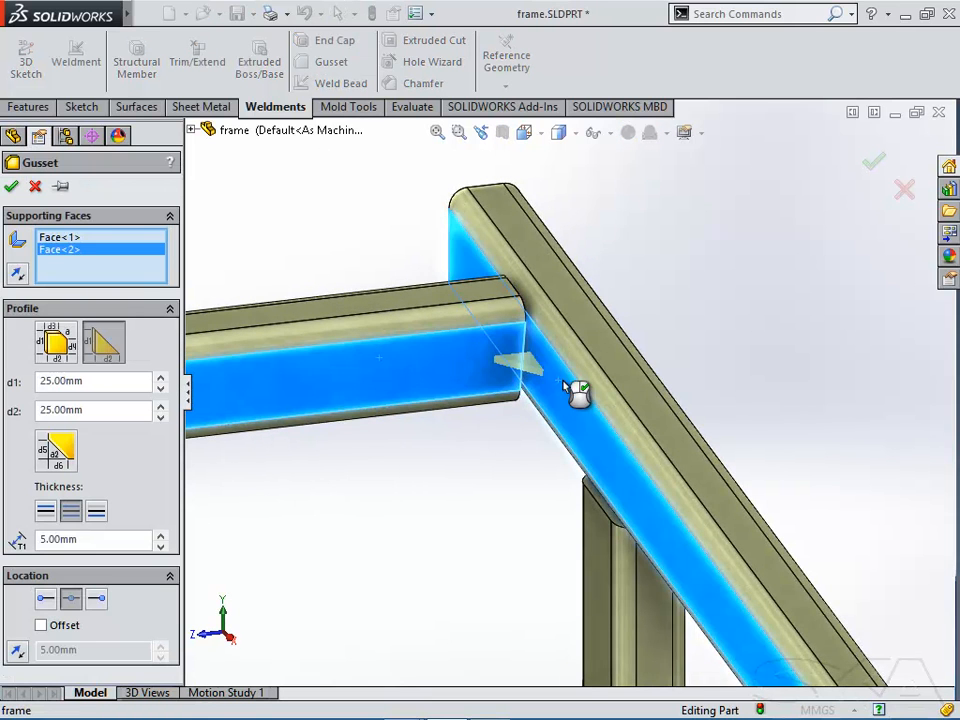
left_click(93, 379)
type("100")
key("Tab")
type("1")
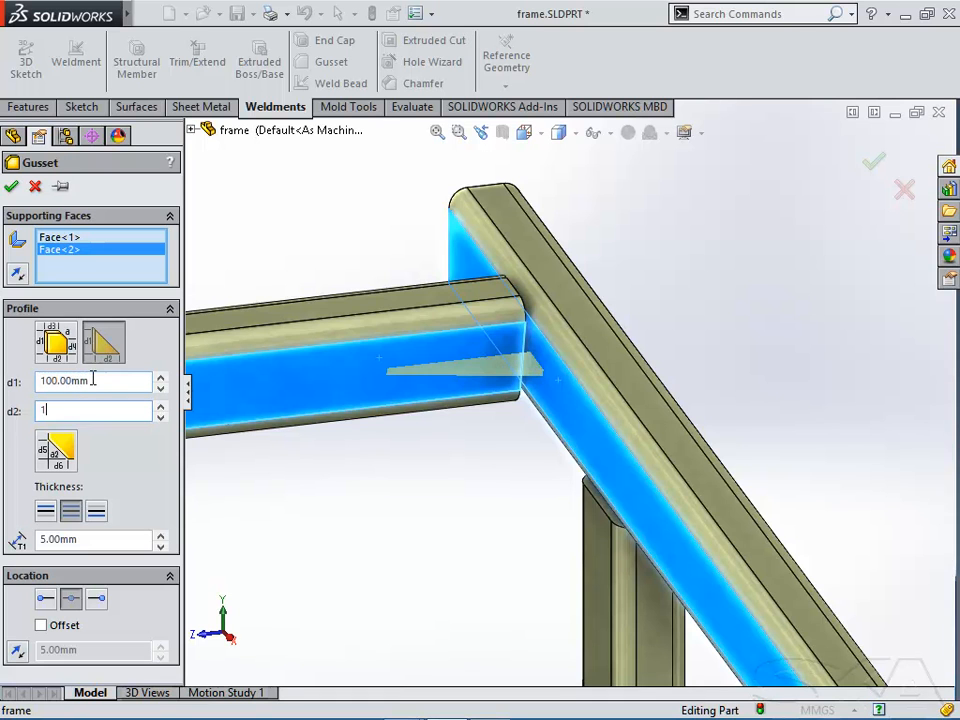
key("Tab")
right_click(389, 479)
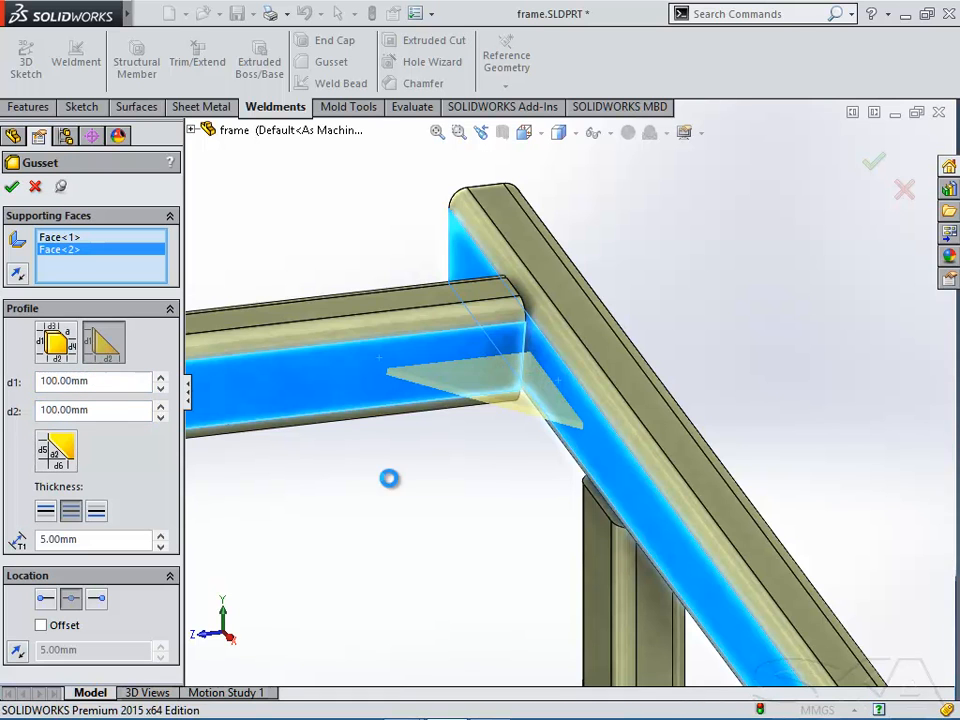
Step: Add a 100 × 100 mm triangular gusset in the inner corner between the two round pipes of the handle
scroll(392, 488, "up", 3)
middle_click_drag(396, 491, 435, 443, "ctrl")
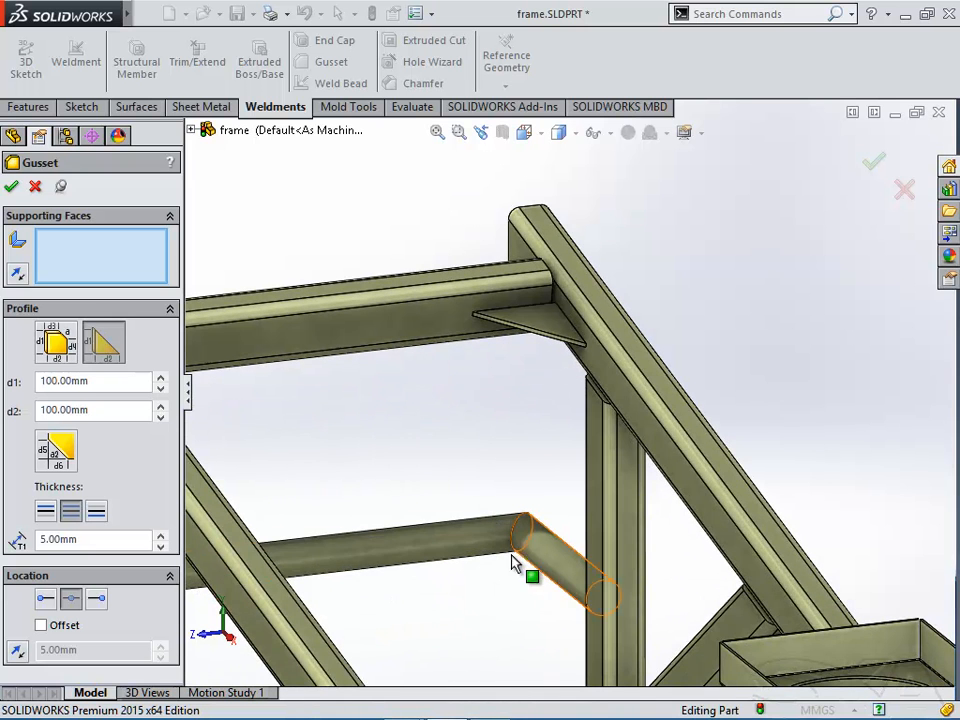
left_click(478, 556)
left_click(546, 569)
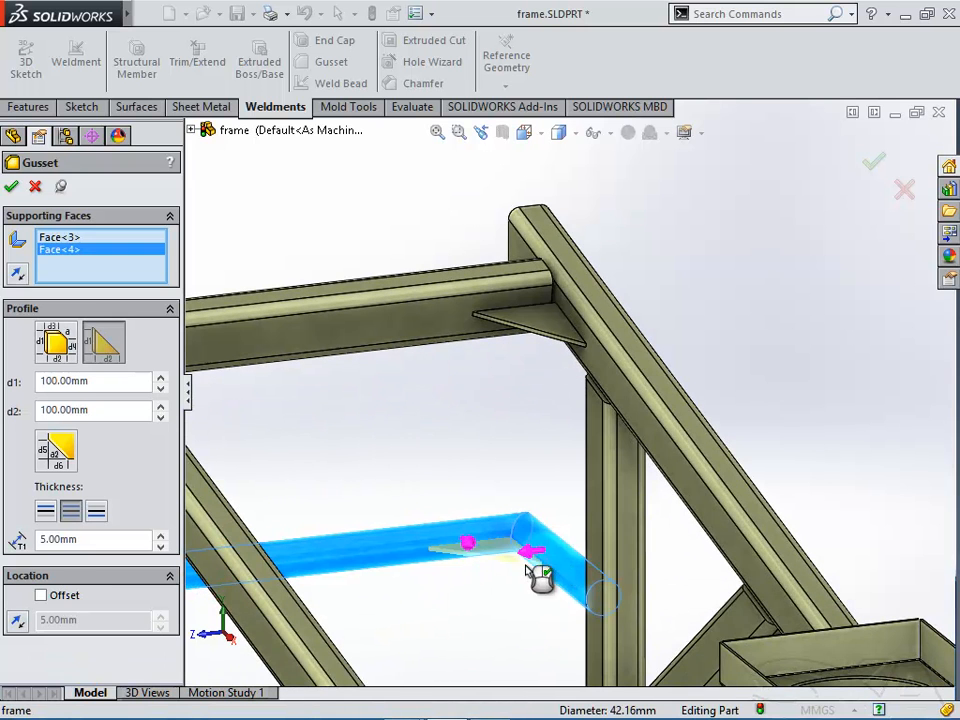
middle_click_drag(471, 582, 504, 600)
left_click(12, 187)
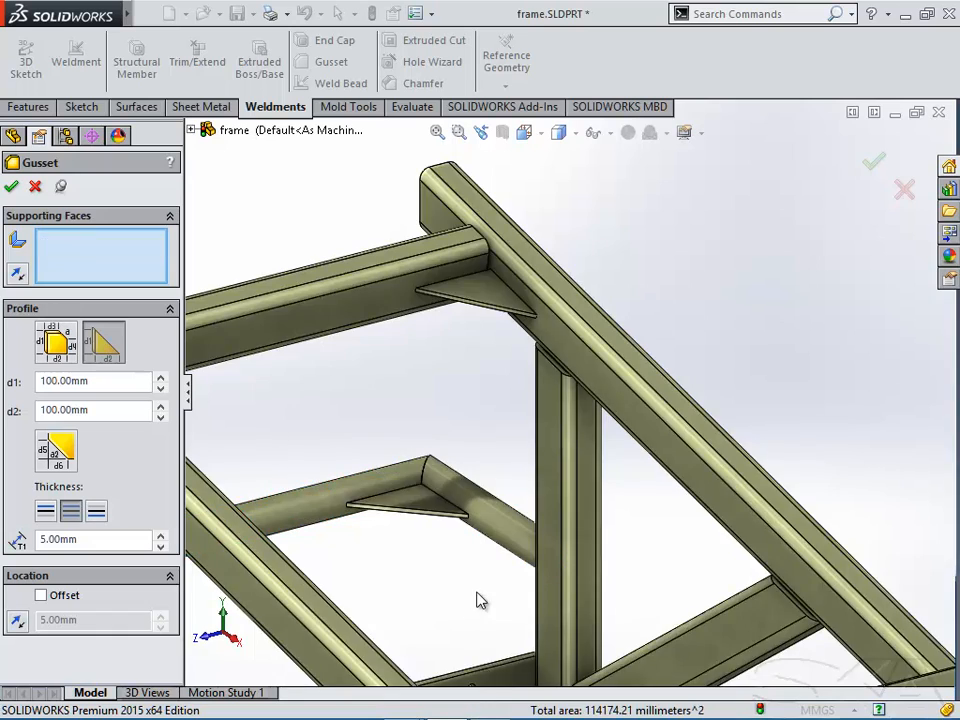
Step: Add a 100 × 100 mm triangular gusset between the top of the round handle pipe and the vertical post, and finish the Gusset command
middle_click_drag(450, 582, 458, 517)
left_click(452, 518)
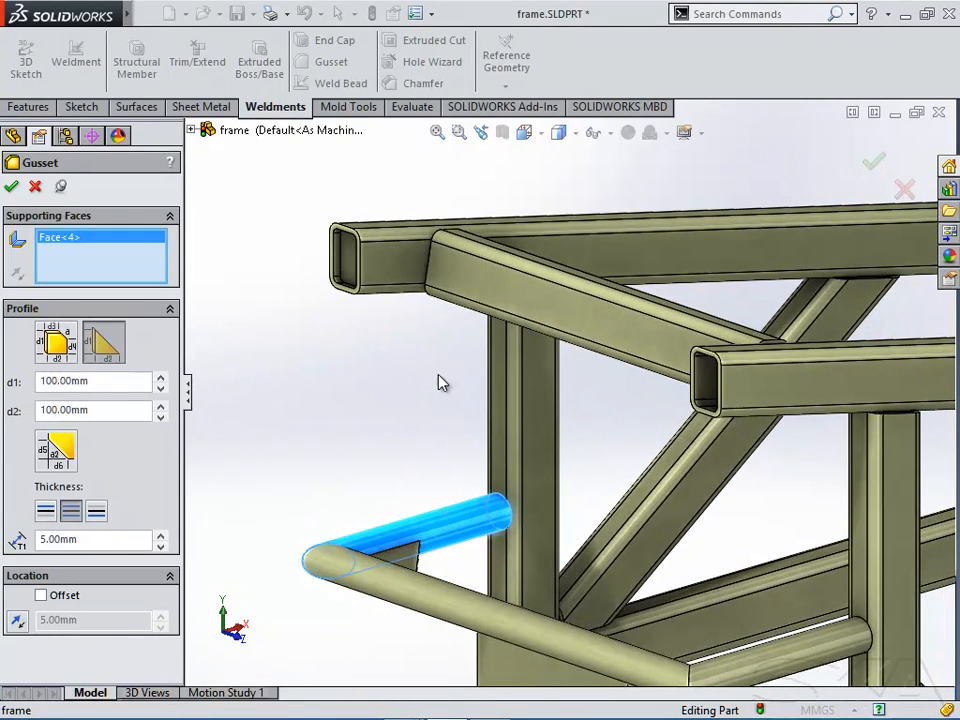
left_click(500, 408)
middle_click_drag(500, 408, 520, 576)
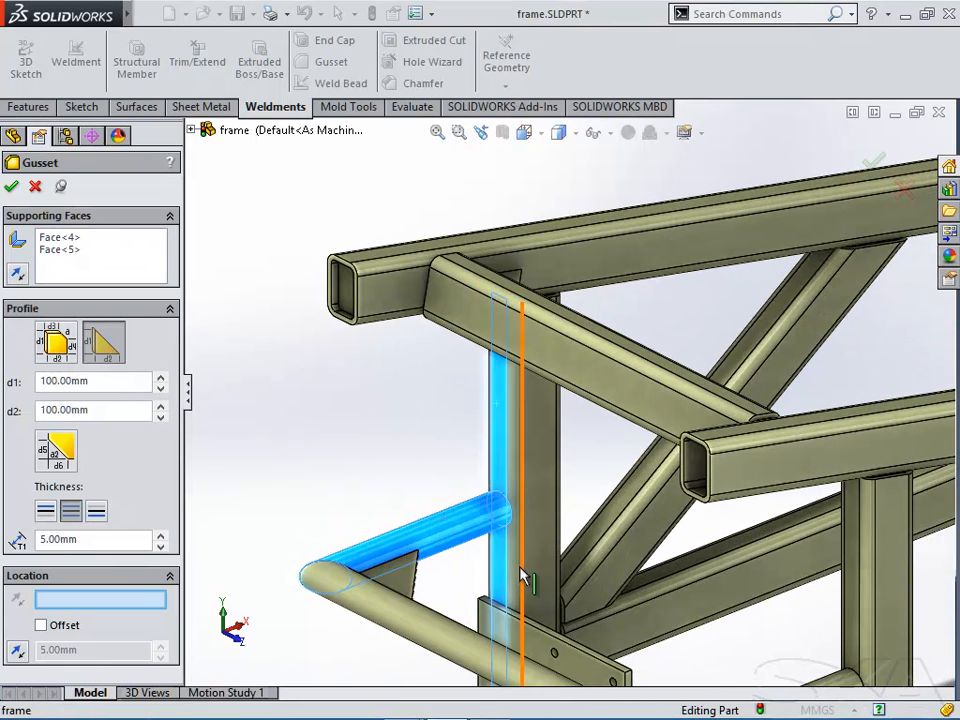
left_click(464, 528)
left_click(465, 532)
left_click(12, 187)
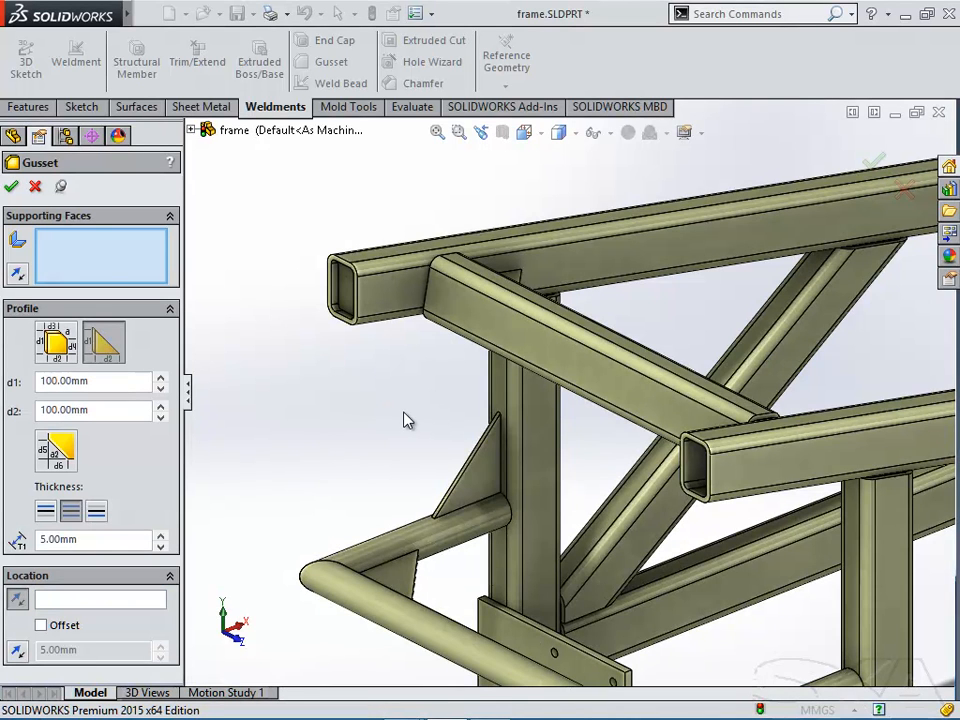
left_click(35, 187)
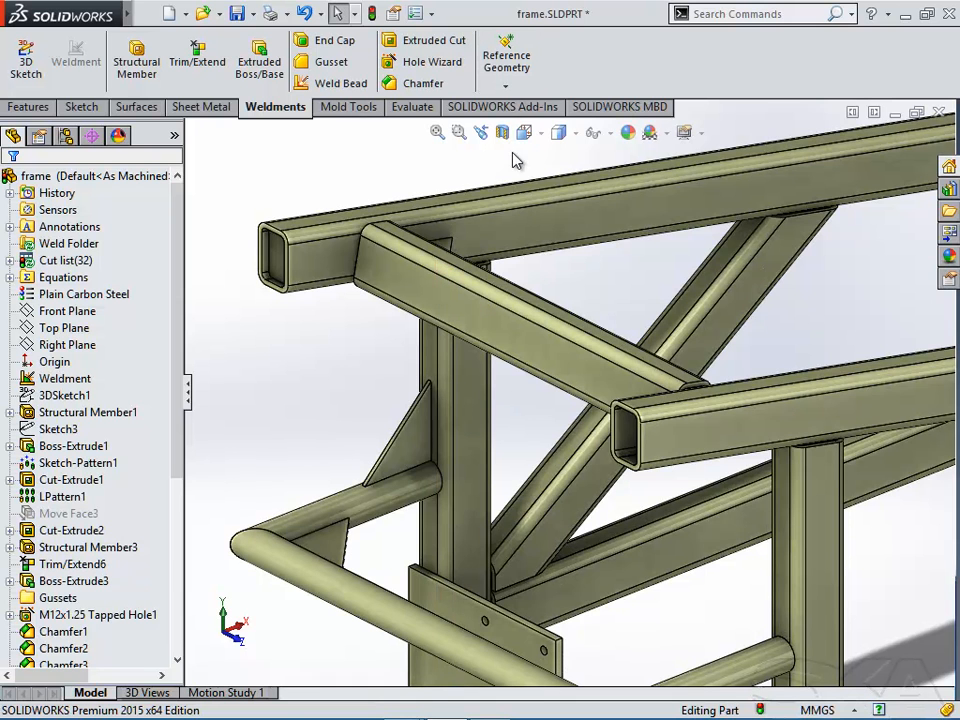
Step: Add an internal end cap, 5 mm thick and inset 10 mm, to the open end of the nearer sloped tube
left_click(336, 41)
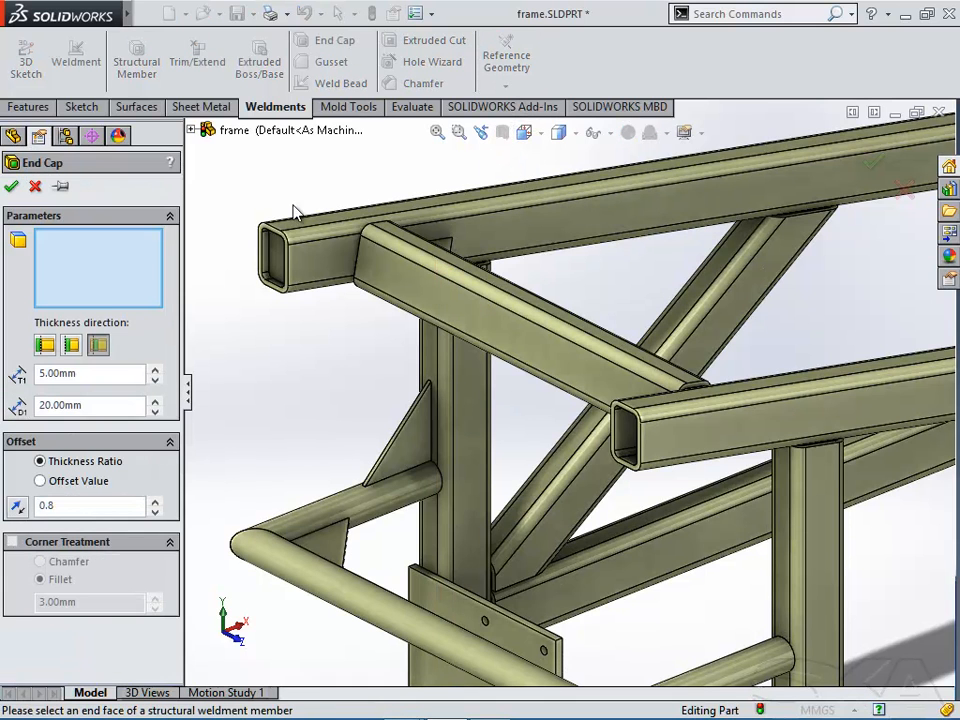
left_click(638, 425)
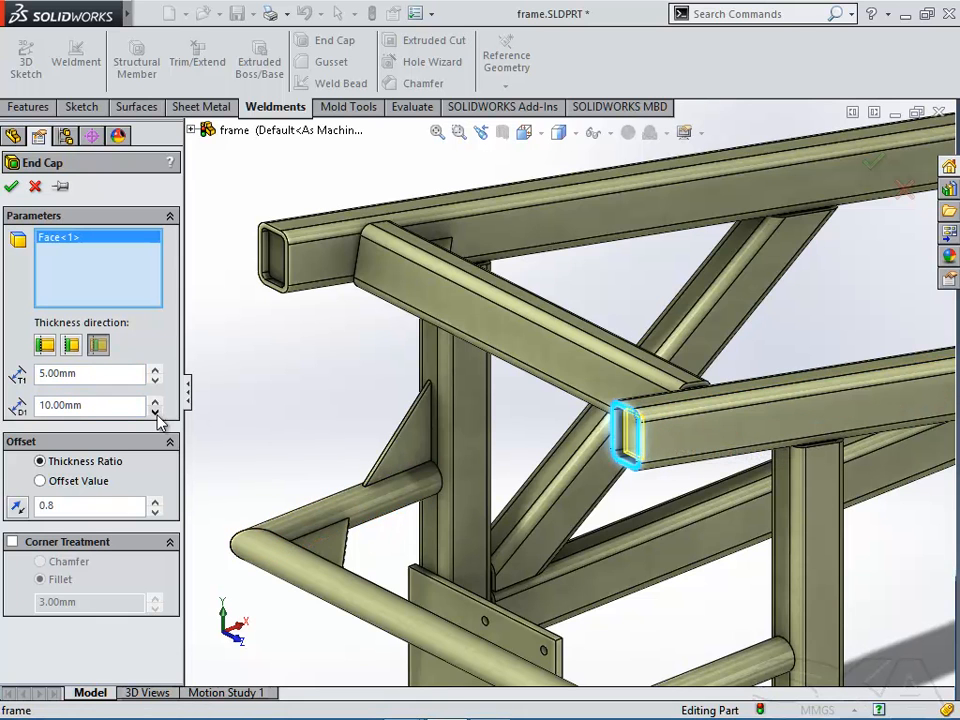
left_click(12, 187)
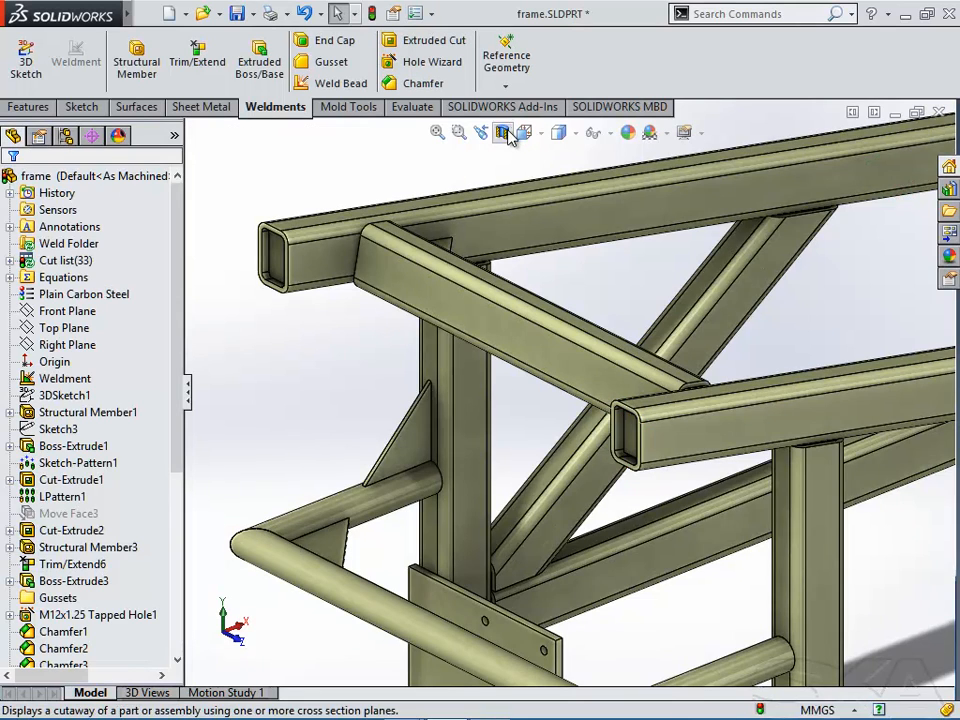
Step: Inspect the end cap inside the tube with a temporary Front Plane section view
left_click(502, 132)
scroll(525, 411, "down", 3)
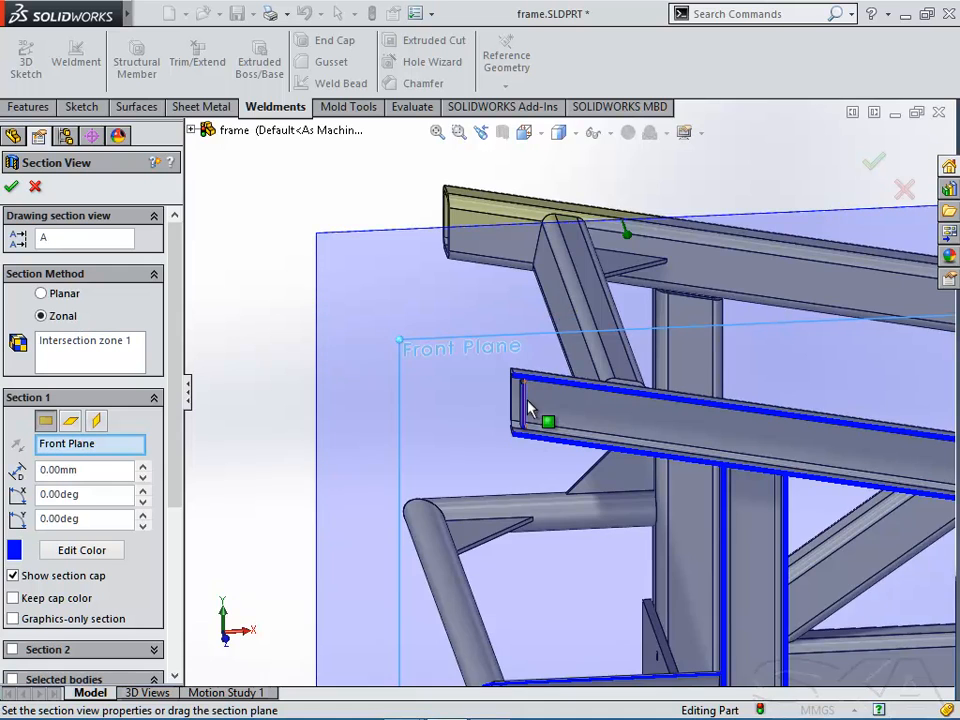
scroll(530, 400, "down", 2)
scroll(535, 395, "down", 3)
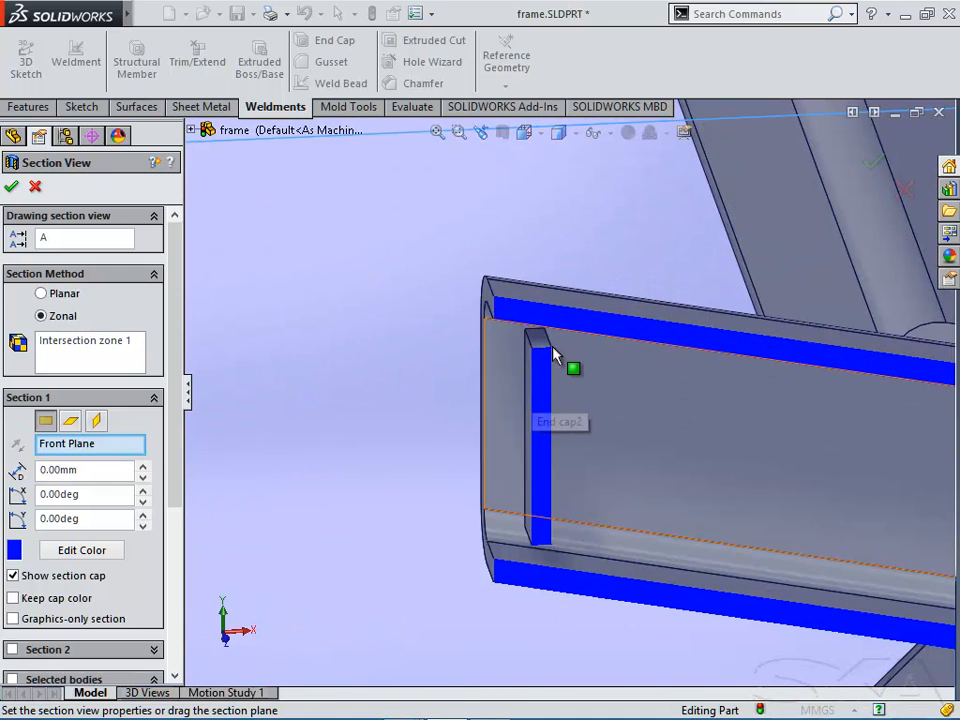
middle_click_drag(538, 545, 587, 540)
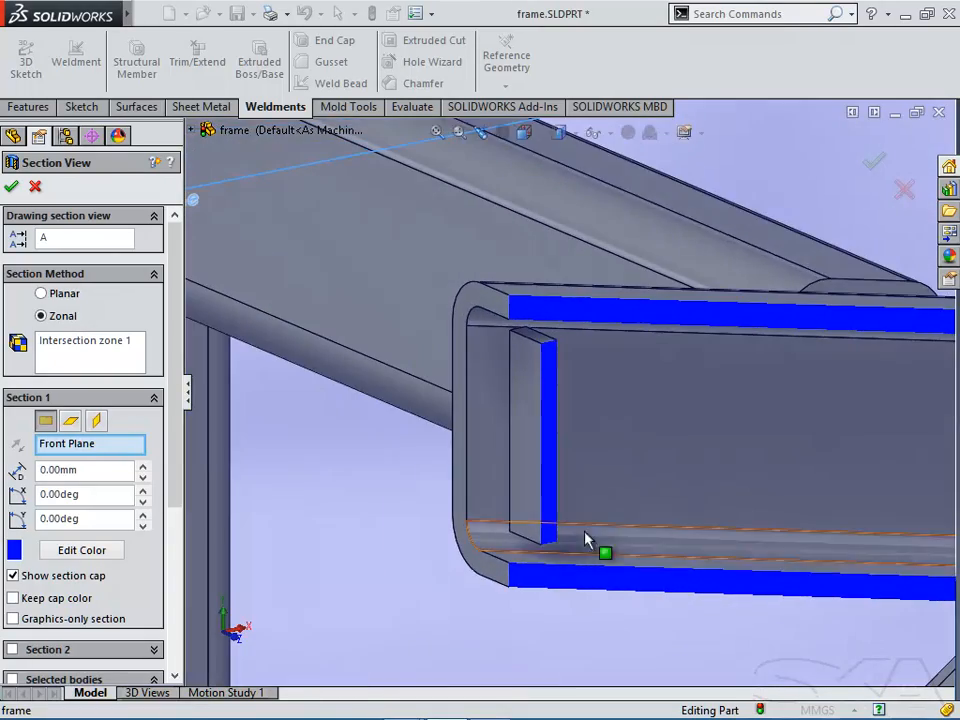
left_click(903, 192)
Step: Start a 6 mm weld bead and define its path between the upper gusset's face and the cross member's side face
scroll(705, 443, "up", 3)
middle_click_drag(596, 456, 553, 435)
scroll(553, 435, "down", 2)
key("ctrl+7")
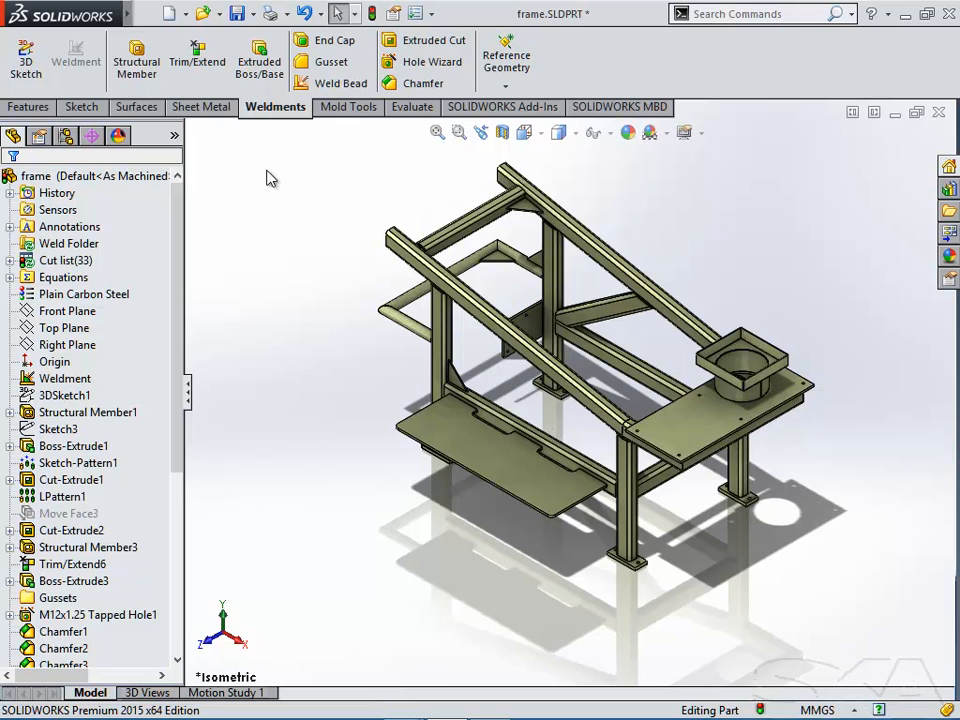
left_click(348, 83)
scroll(574, 246, "down", 6)
middle_click_drag(396, 290, 459, 381, "ctrl")
scroll(470, 357, "down", 5)
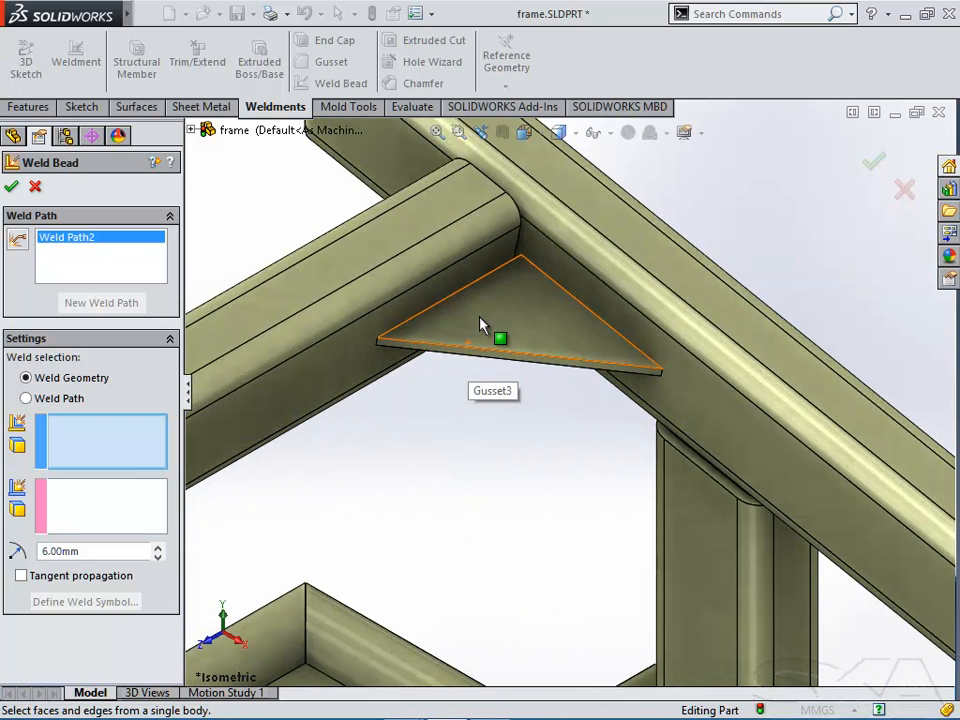
left_click(476, 318)
left_click(441, 291)
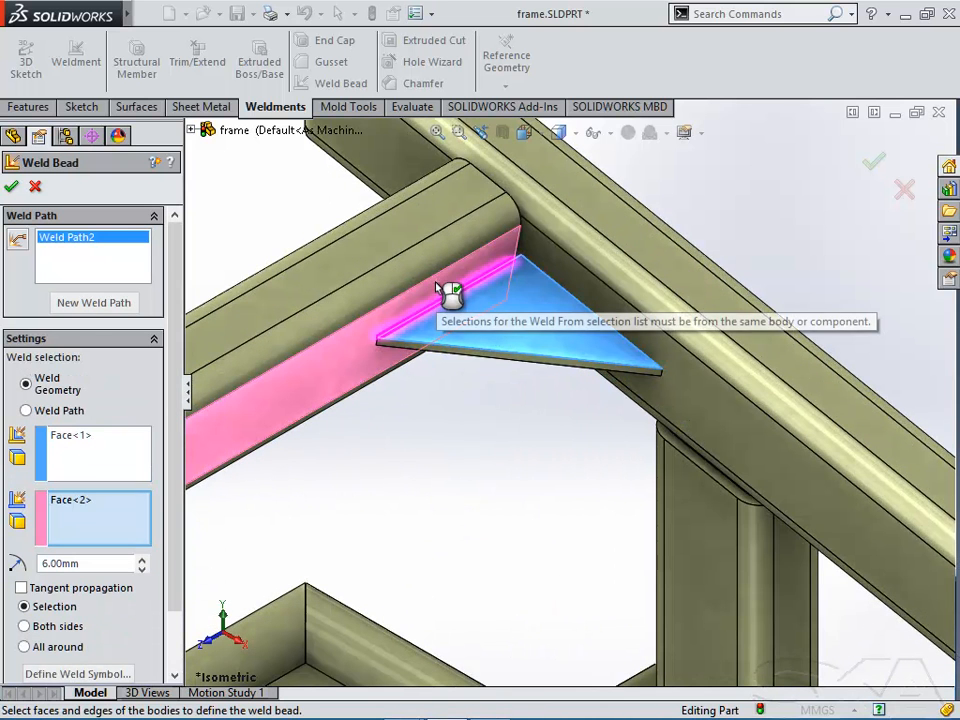
Step: Add a new 6 mm weld path at the corner joint between the two round handle pipes
left_click(79, 303)
middle_click_drag(506, 527, 366, 142, "ctrl")
middle_click_drag(345, 367, 643, 471, "ctrl")
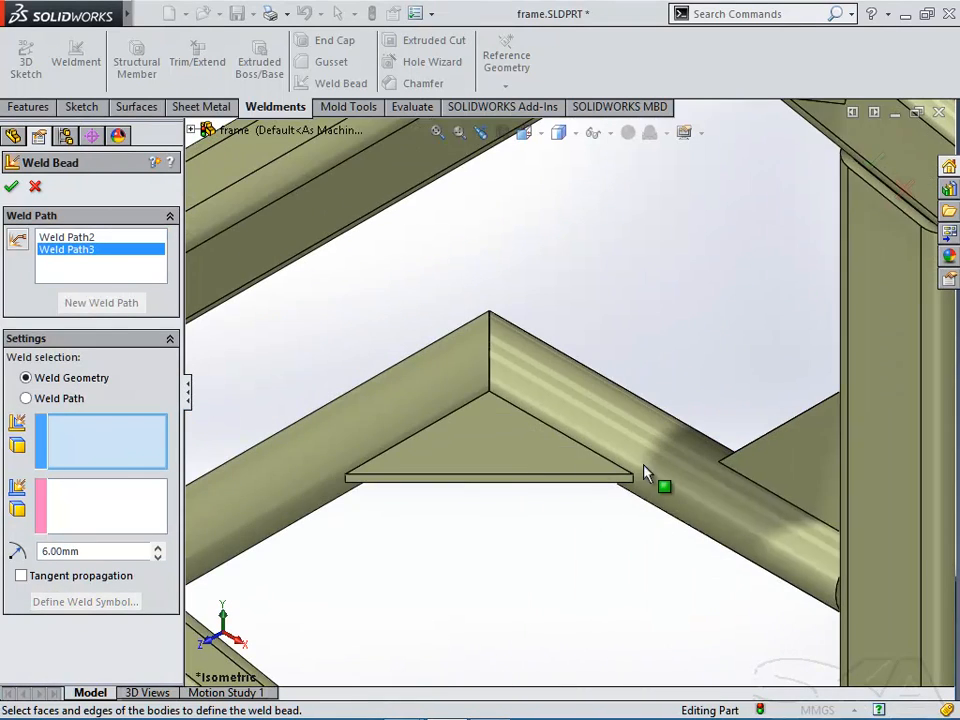
left_click(523, 377)
left_click(445, 378)
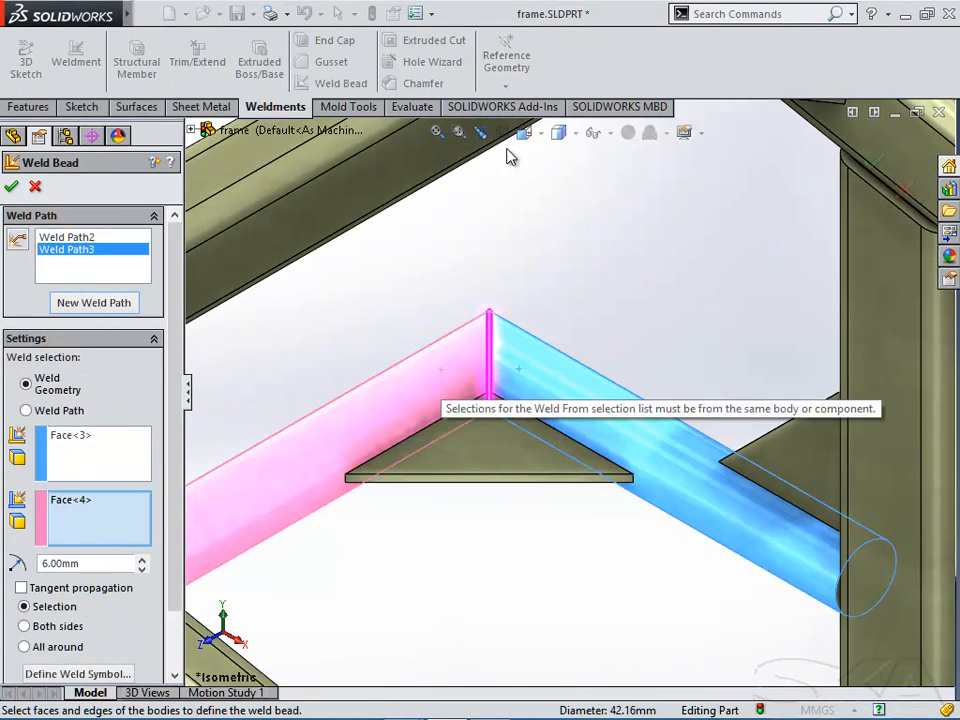
Step: Add a new 6 mm weld path along the two edges where the handle gusset meets the pipe and the vertical post
left_click(90, 302)
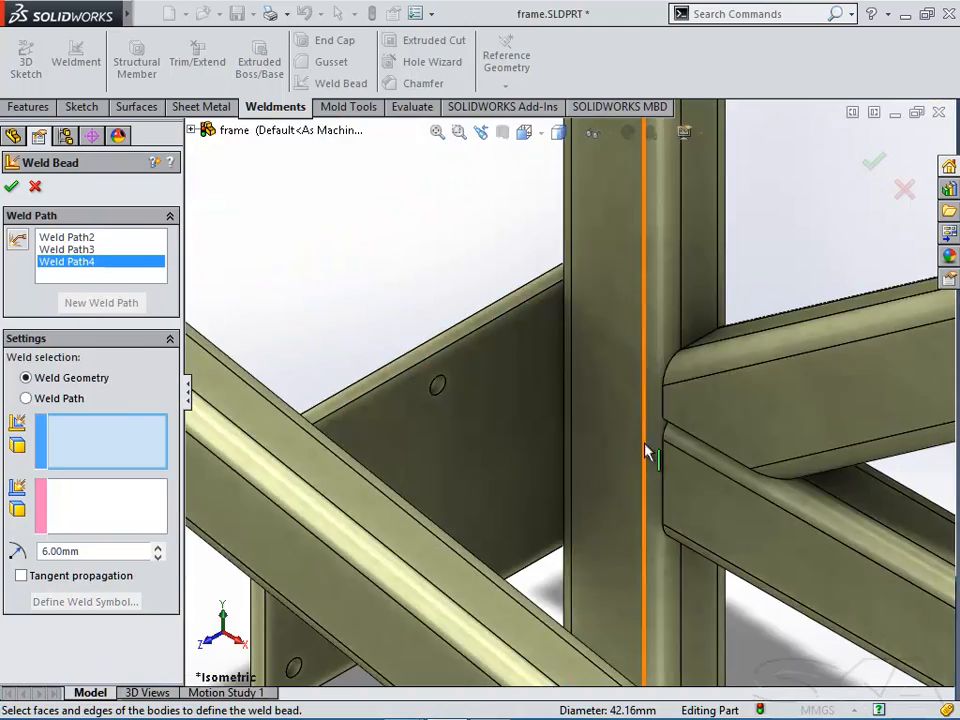
scroll(645, 447, "up", 3)
middle_click(580, 442)
middle_click_drag(580, 442, 560, 390)
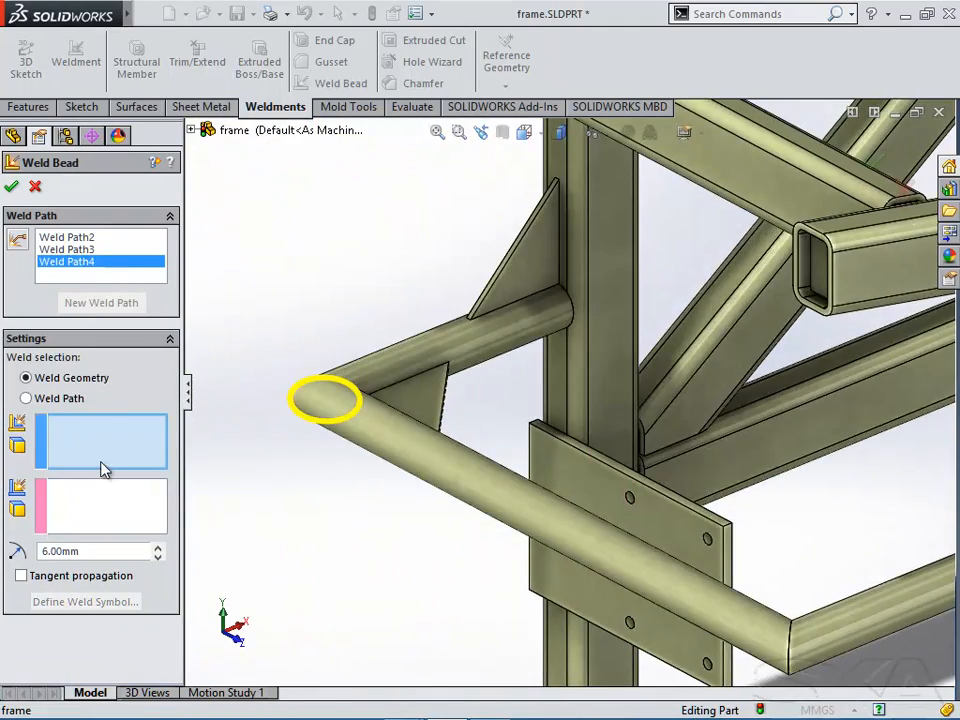
left_click(66, 399)
left_click(488, 322)
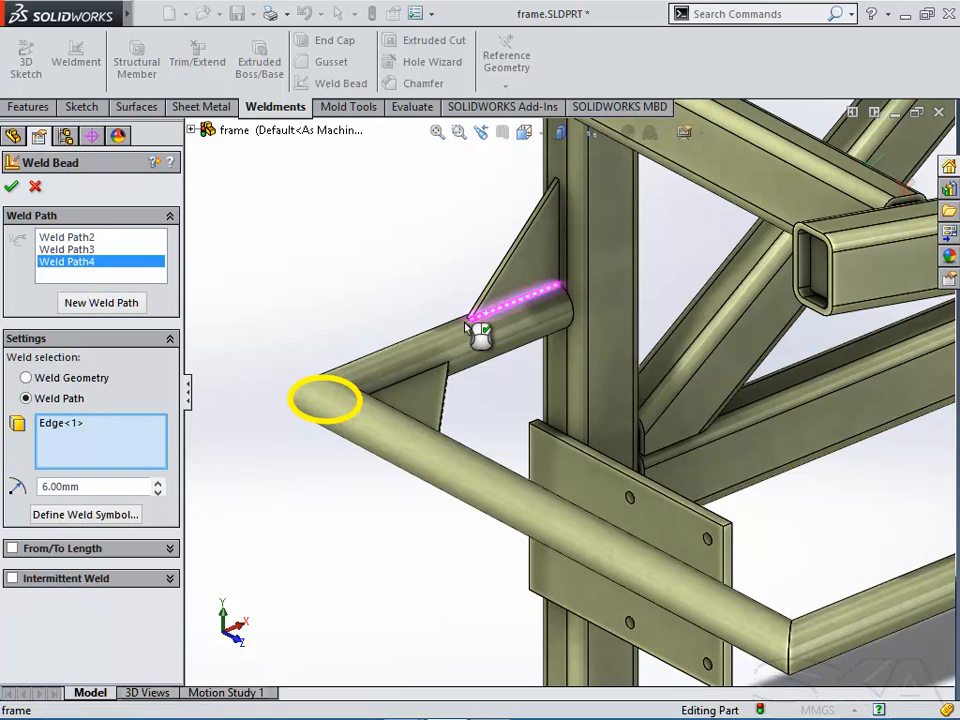
left_click(560, 255)
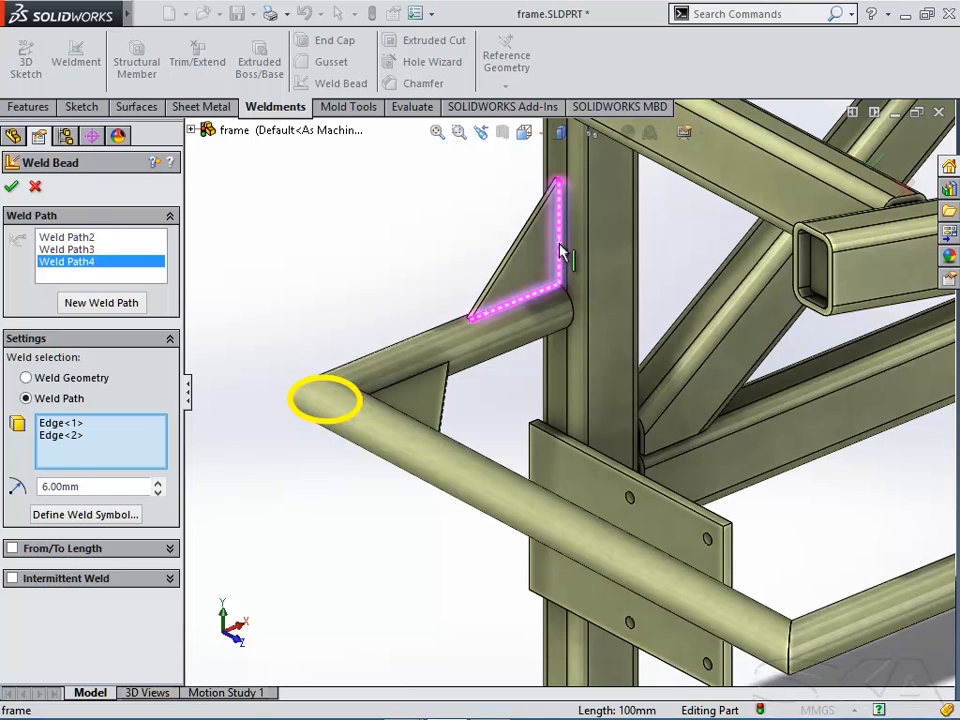
Step: Add a new 6 mm weld path by geometry between the lower shelf plate's top face and the adjacent cross tube's face
left_click(100, 304)
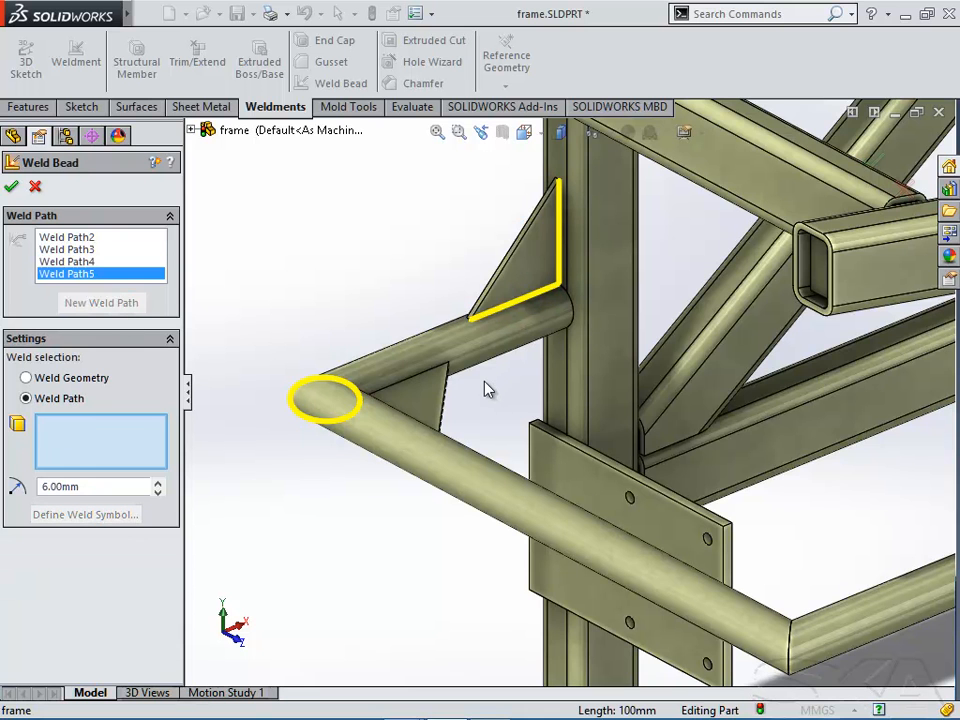
scroll(484, 384, "up", 6)
scroll(795, 491, "down", 3)
middle_click_drag(795, 491, 290, 530, "ctrl")
middle_click_drag(348, 562, 508, 561, "ctrl")
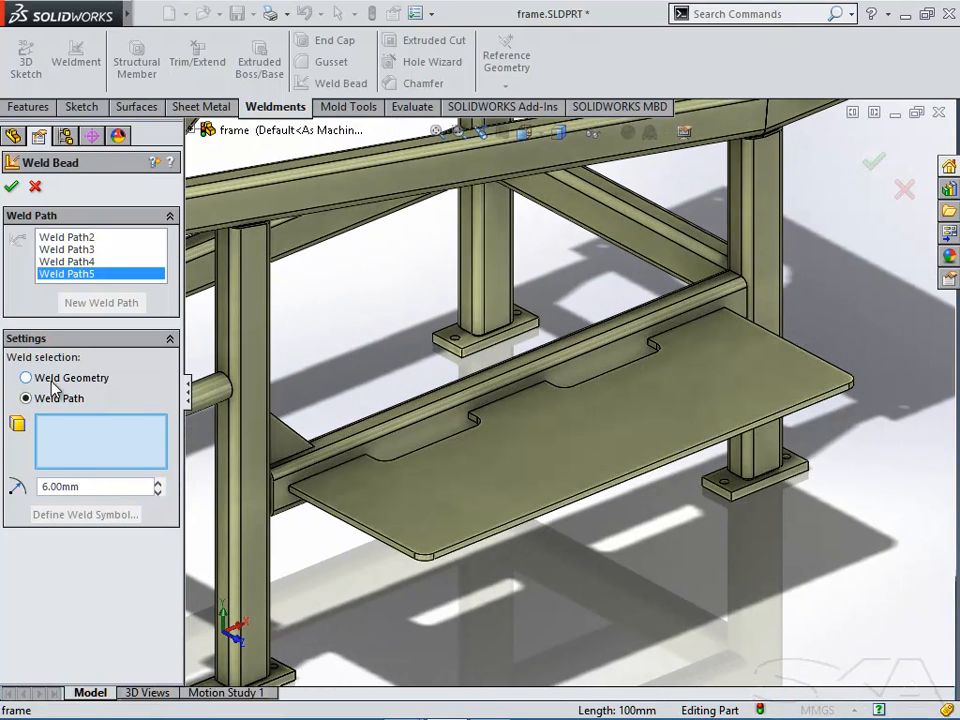
left_click(28, 378)
left_click(461, 494)
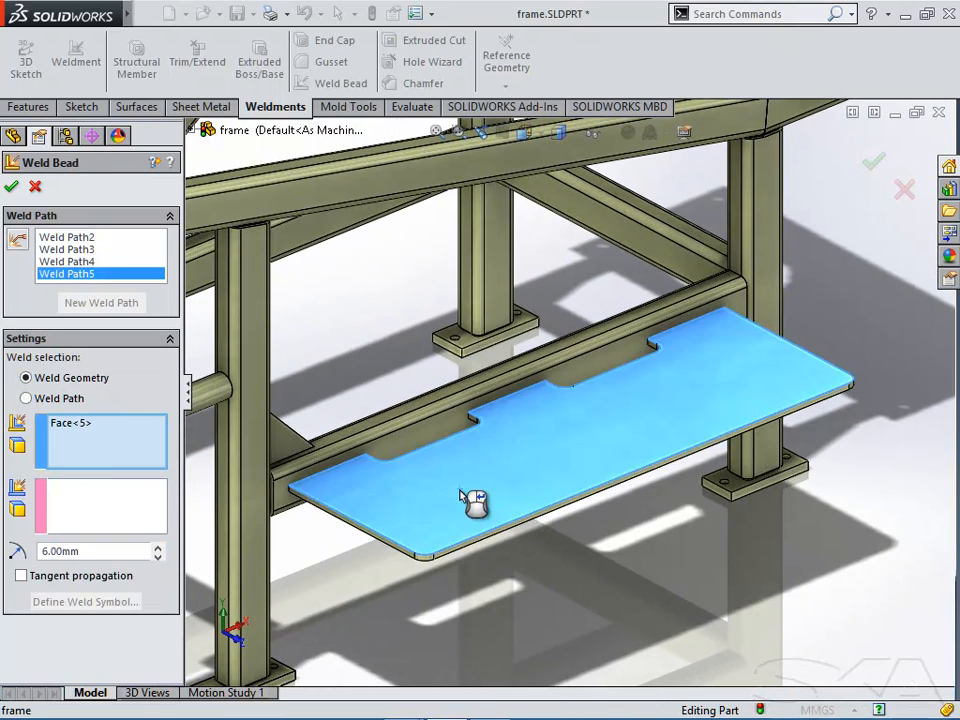
left_click(119, 525)
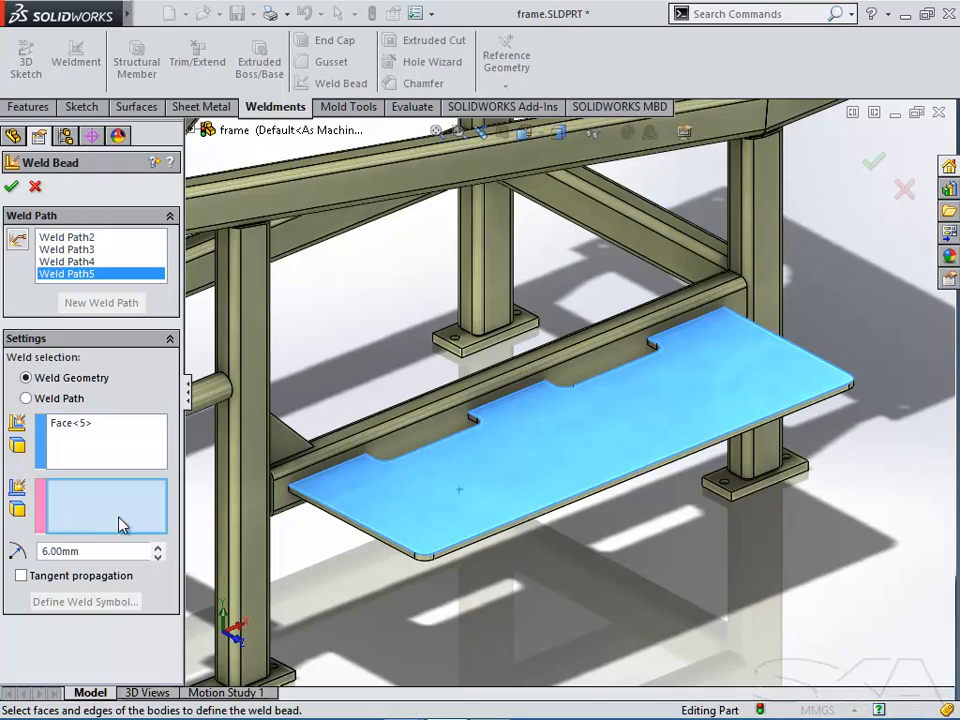
left_click(411, 448)
Step: Add a new 6 mm weld path at the square tray's front corner, between one flange's vertical edge and the neighbouring flange face
middle_click_drag(450, 445, 80, 293)
left_click(84, 299)
key("f")
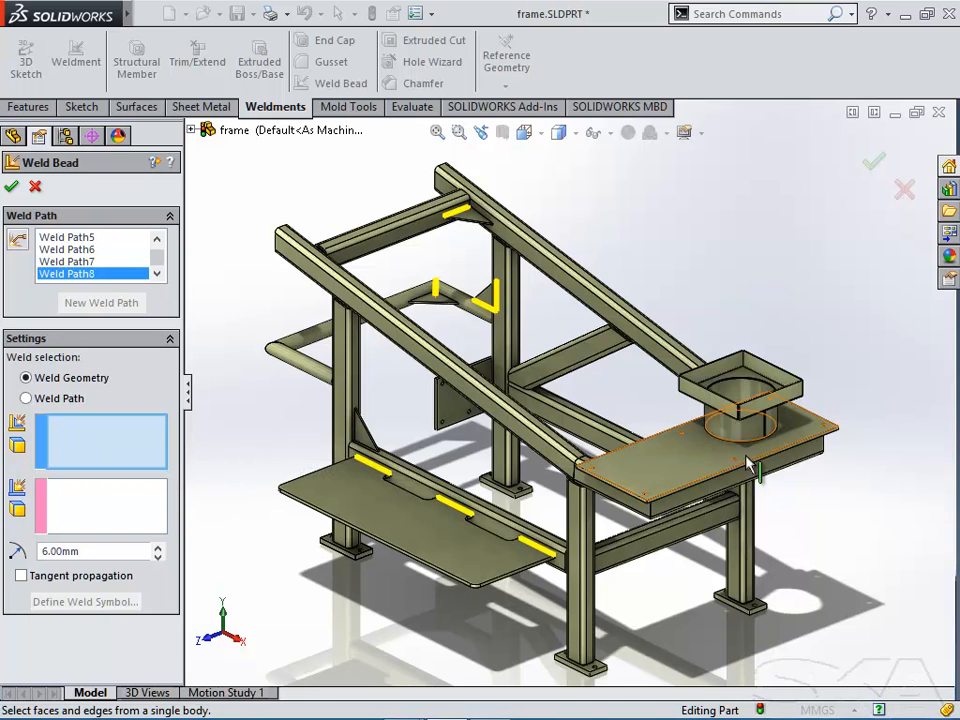
scroll(735, 408, "down", 5)
scroll(683, 428, "down", 5)
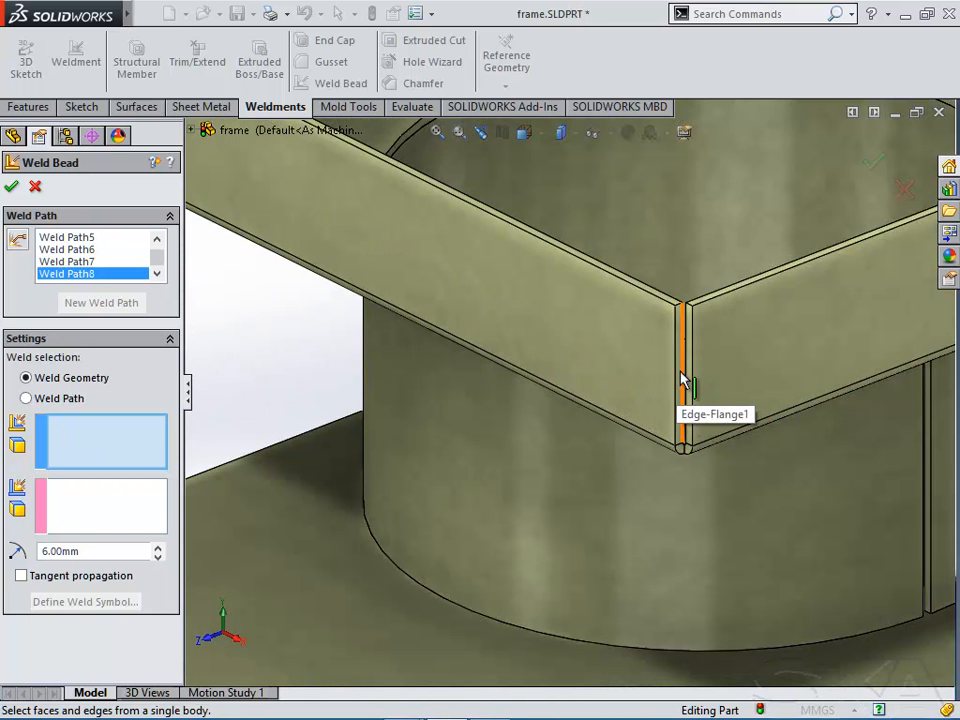
left_click(683, 380)
left_click(117, 530)
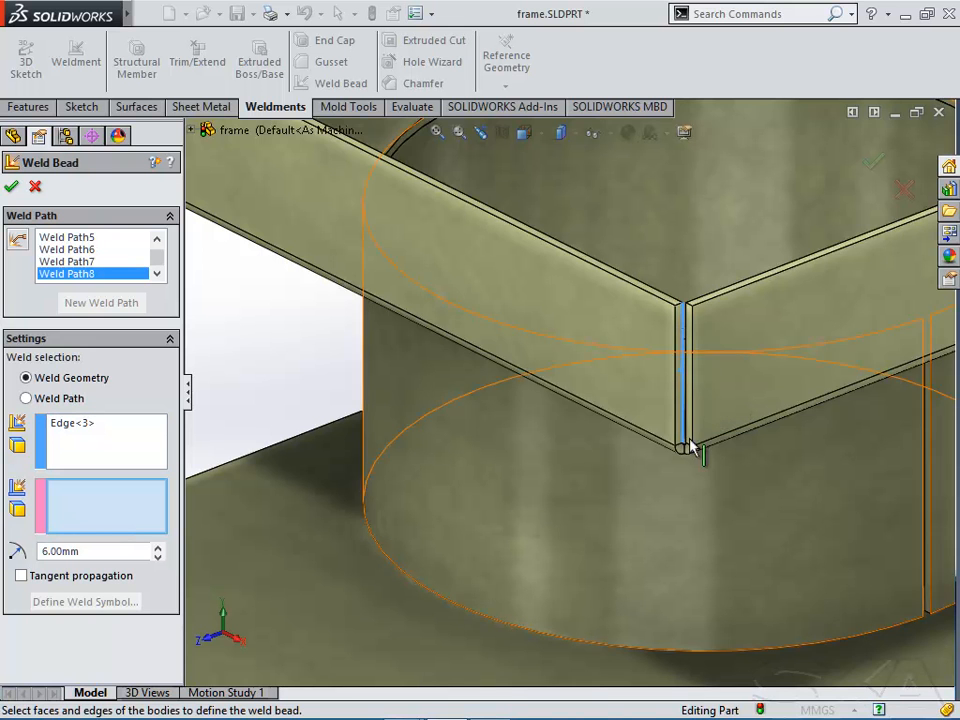
left_click(686, 414)
scroll(733, 463, "up", 1)
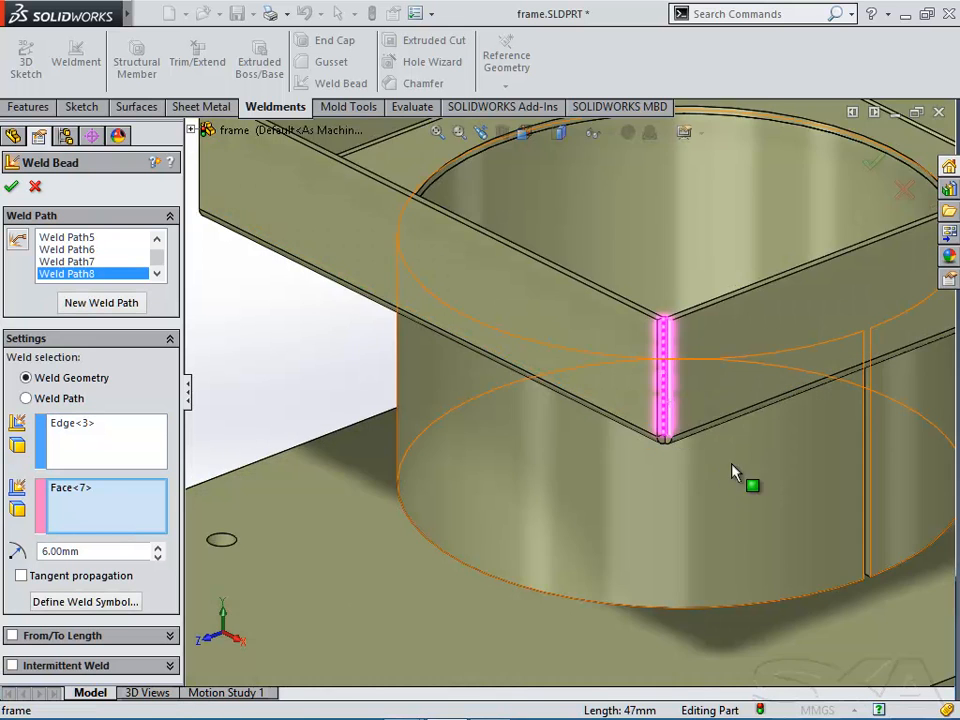
Step: Add a new 6 mm weld path, defined by weld path, along the vertical seam edge of the cylinder below the square tray
middle_click_drag(683, 466, 452, 442, "ctrl")
left_click(111, 306)
middle_click_drag(283, 372, 654, 452)
scroll(625, 435, "down", 3)
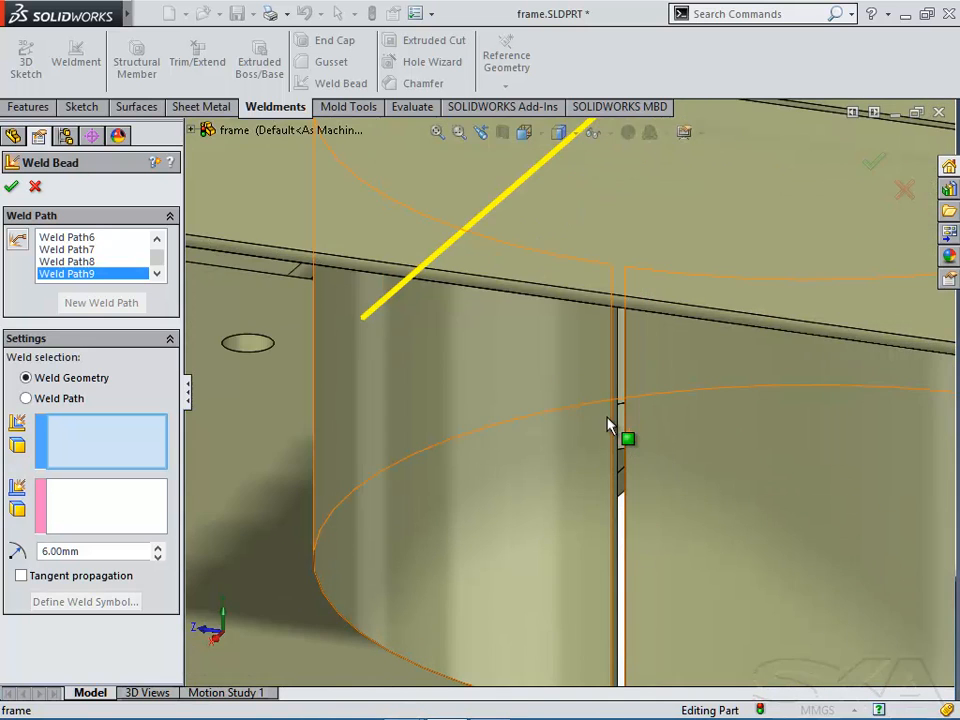
left_click(26, 398)
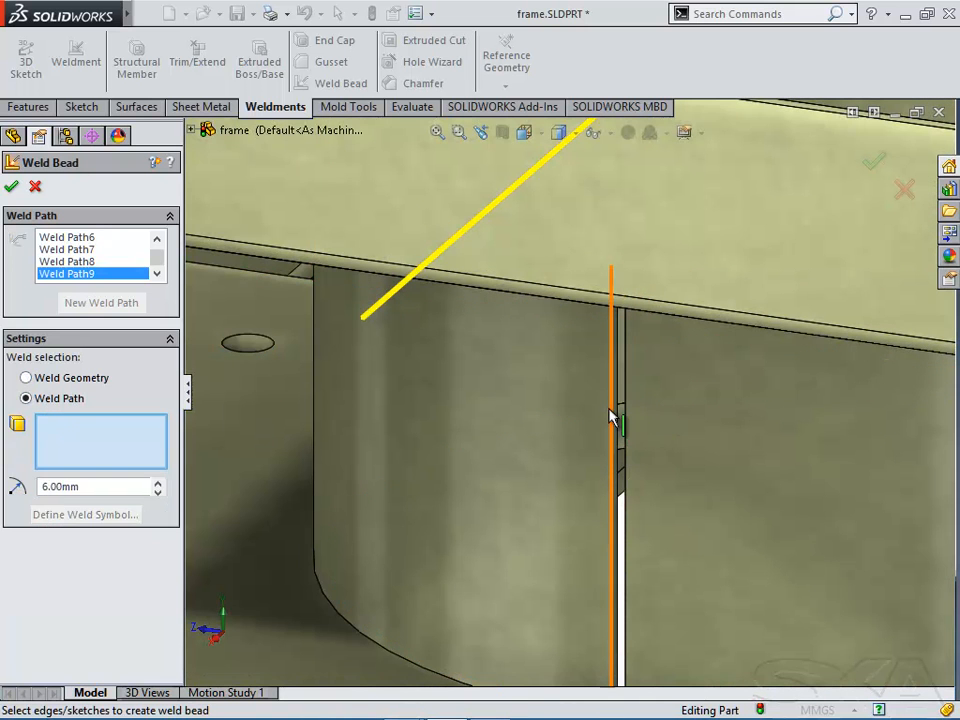
left_click(610, 409)
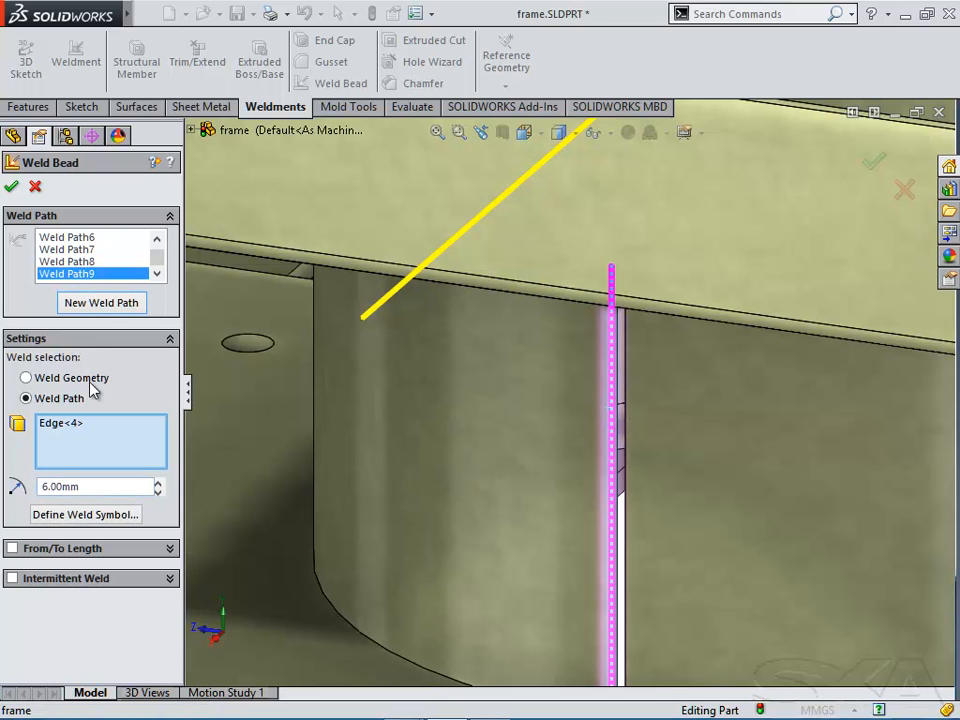
Step: Show the sketches, add a new 6 mm weld path along the 3D sketch around the side tube, and complete the weld beads
left_click(101, 303)
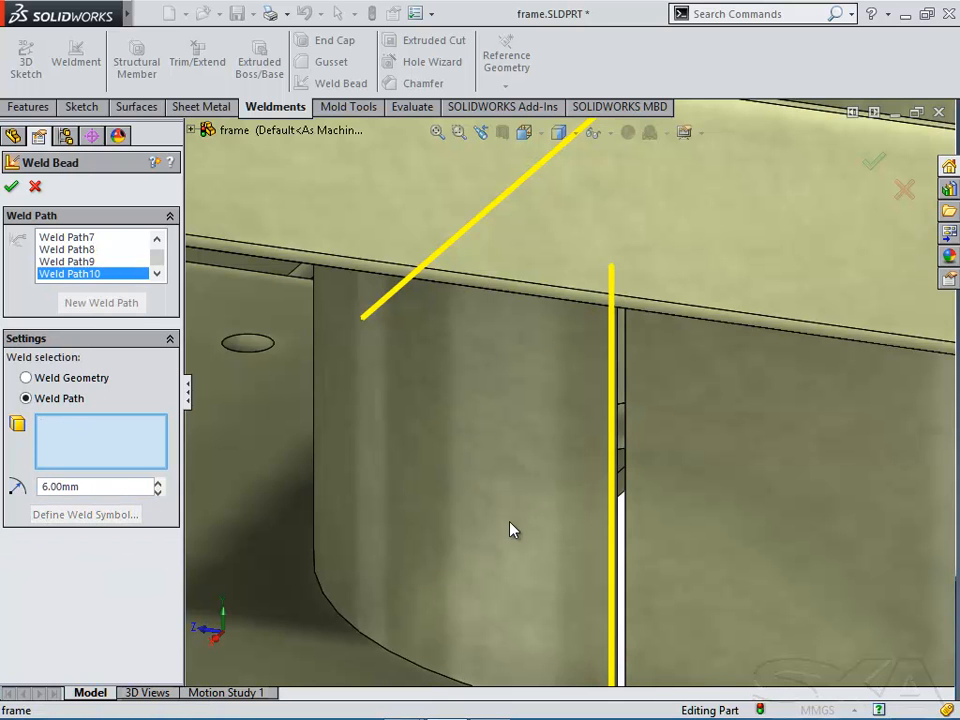
scroll(540, 545, "up", 5)
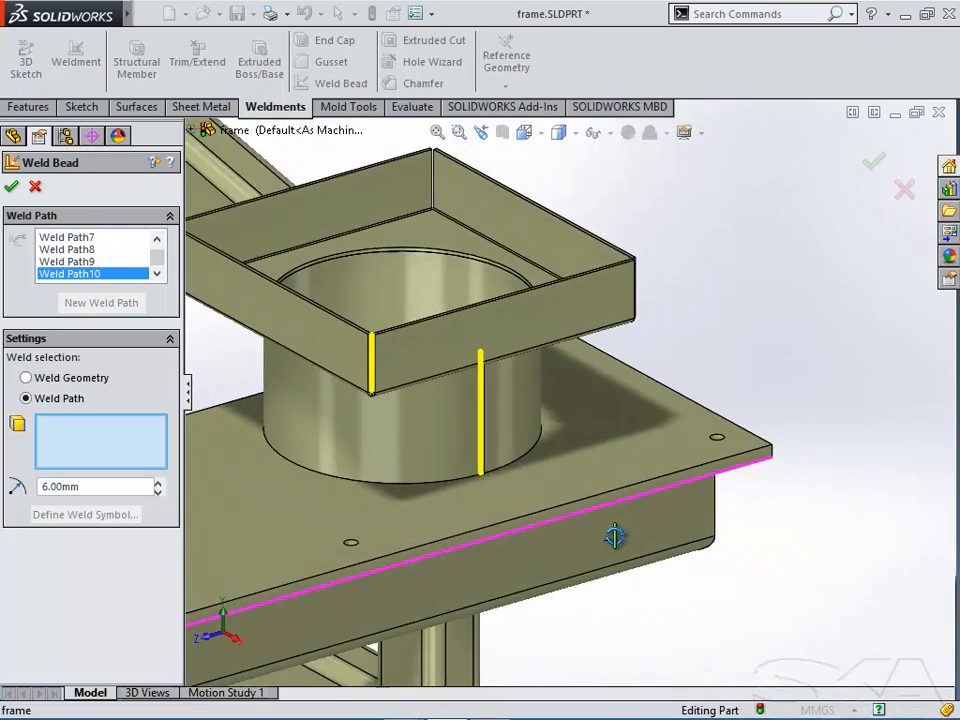
middle_click_drag(615, 536, 612, 550)
scroll(437, 523, "up", 3)
middle_click_drag(527, 592, 742, 652, "ctrl")
middle_click_drag(437, 480, 372, 455)
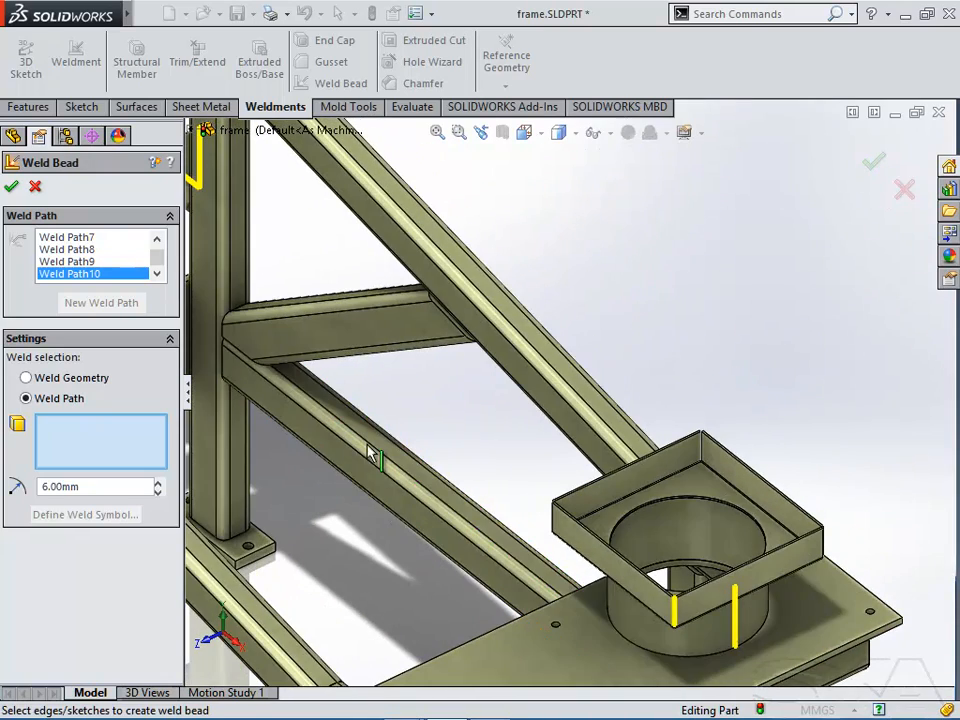
left_click(598, 133)
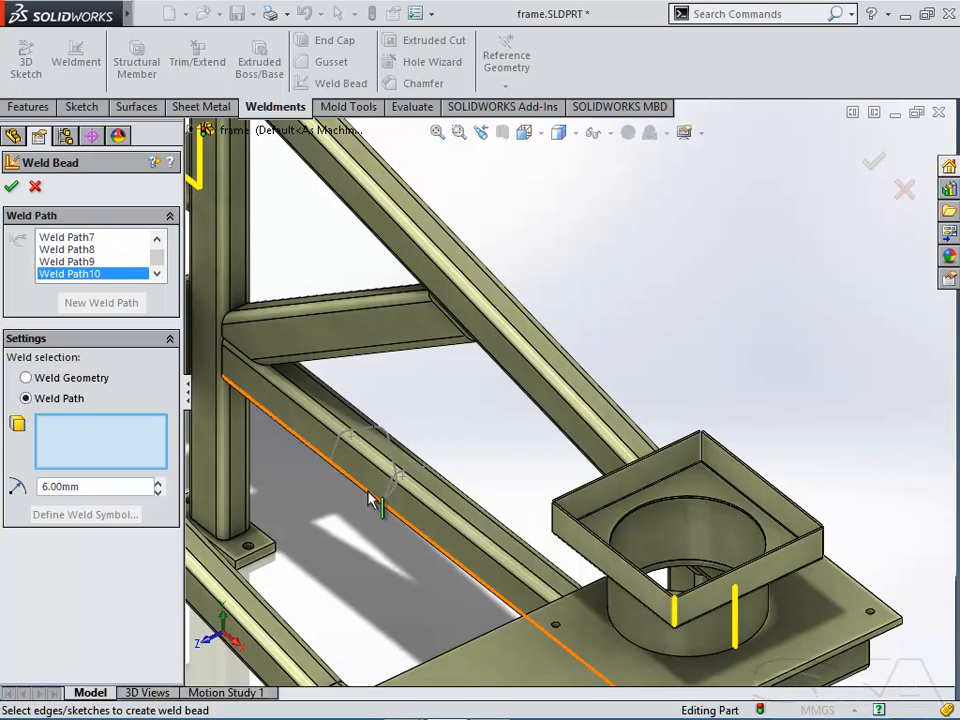
left_click(406, 481)
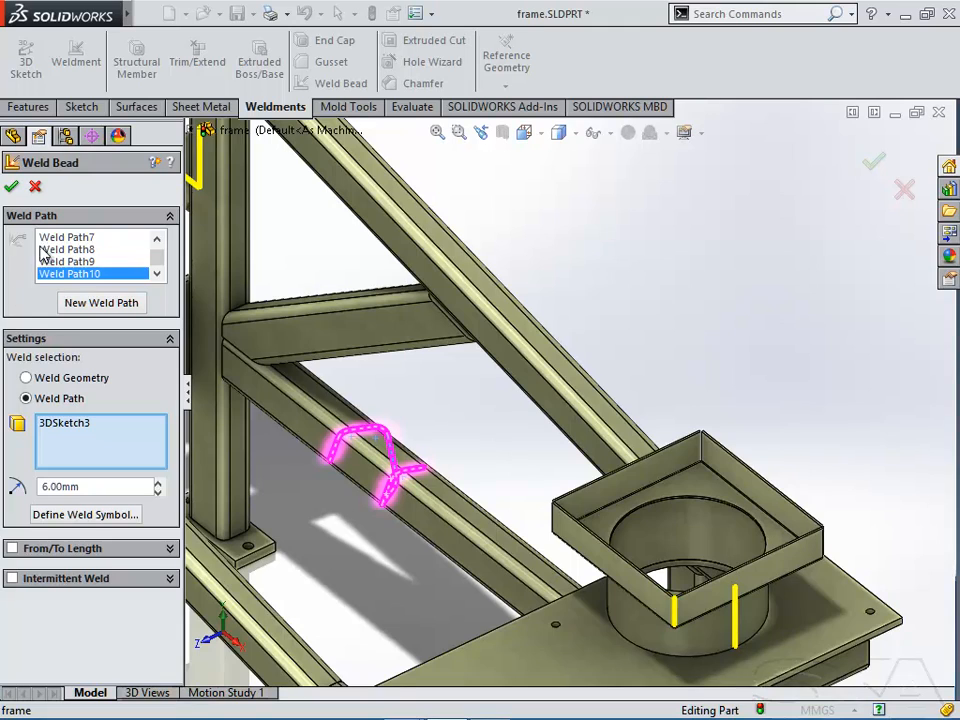
left_click(12, 187)
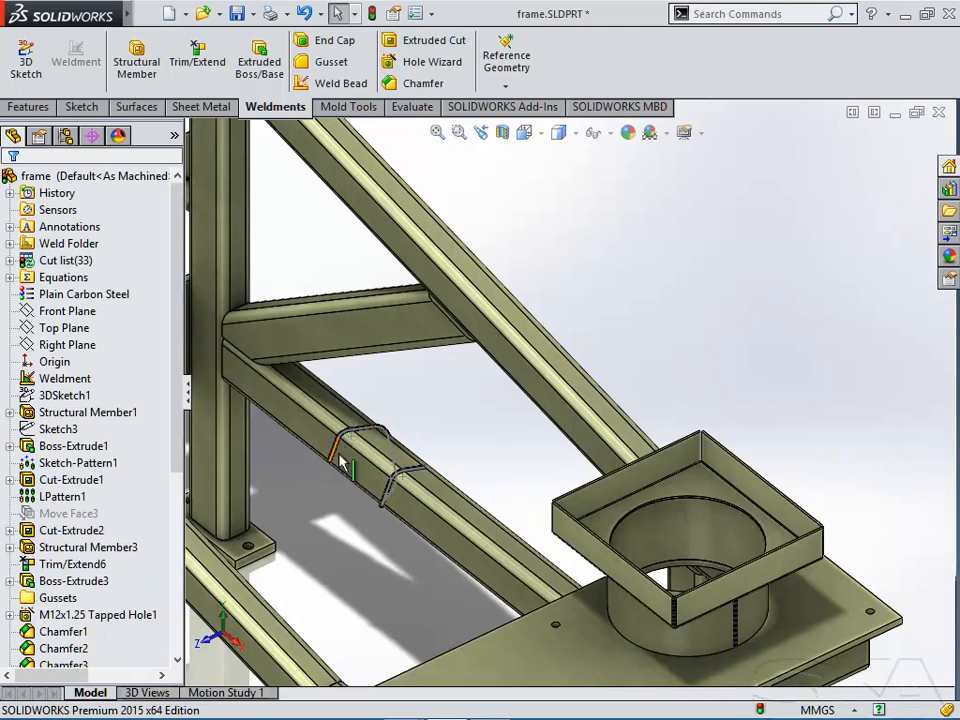
Step: Turn on the display of all annotations for the whole frame
scroll(558, 443, "down", 3)
scroll(557, 443, "up", 5)
middle_click_drag(560, 450, 556, 418)
left_click(592, 133)
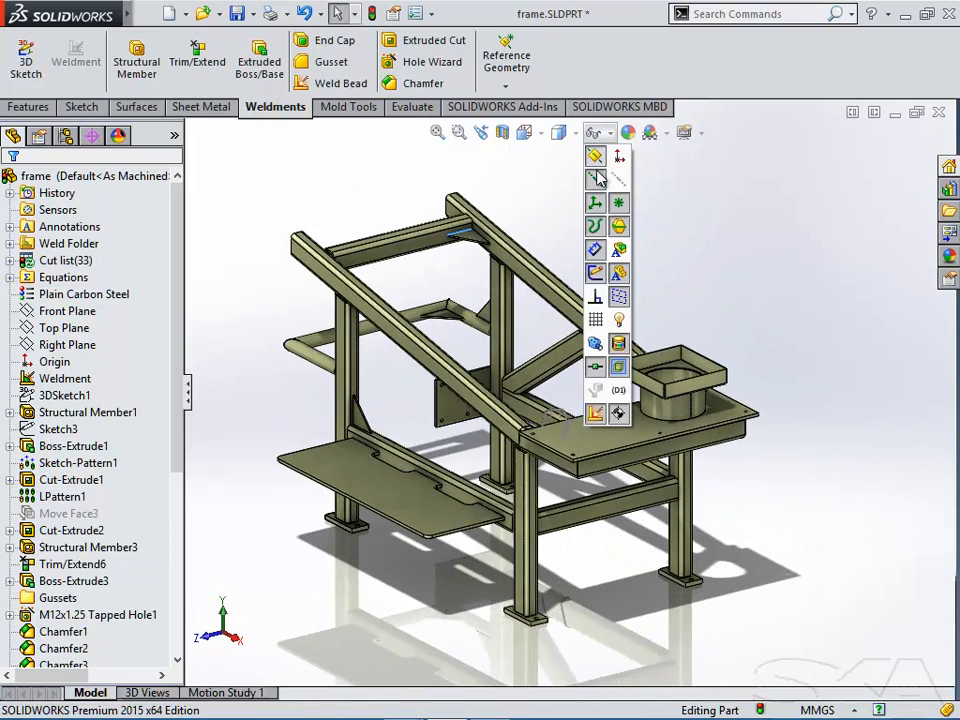
left_click(621, 254)
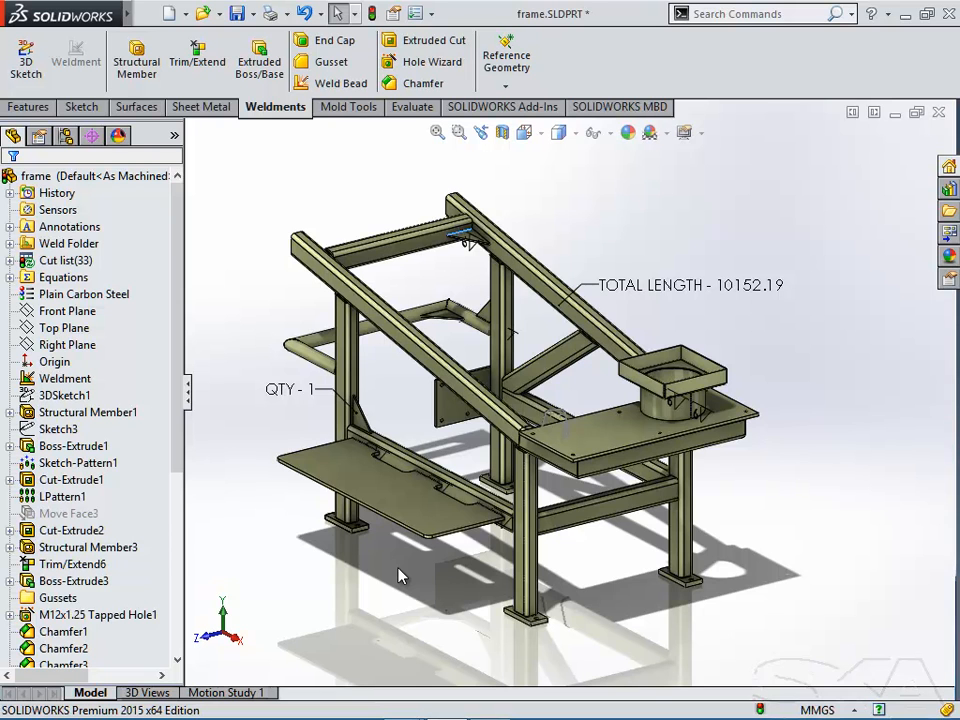
Step: Rebuild all welds in the part's weld folder
left_click(60, 246)
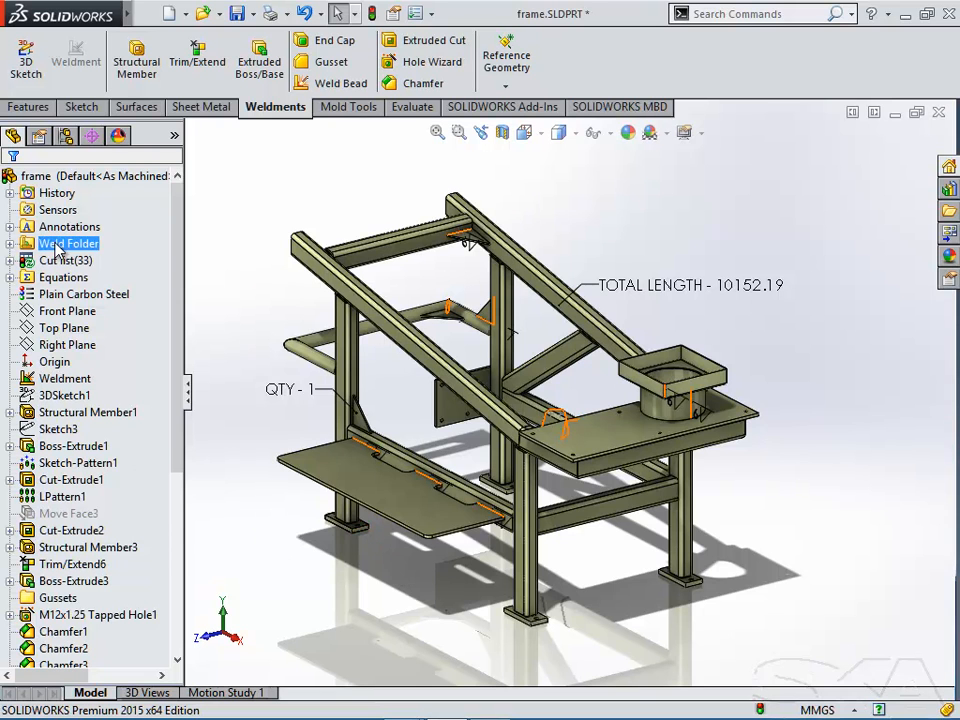
right_click(58, 247)
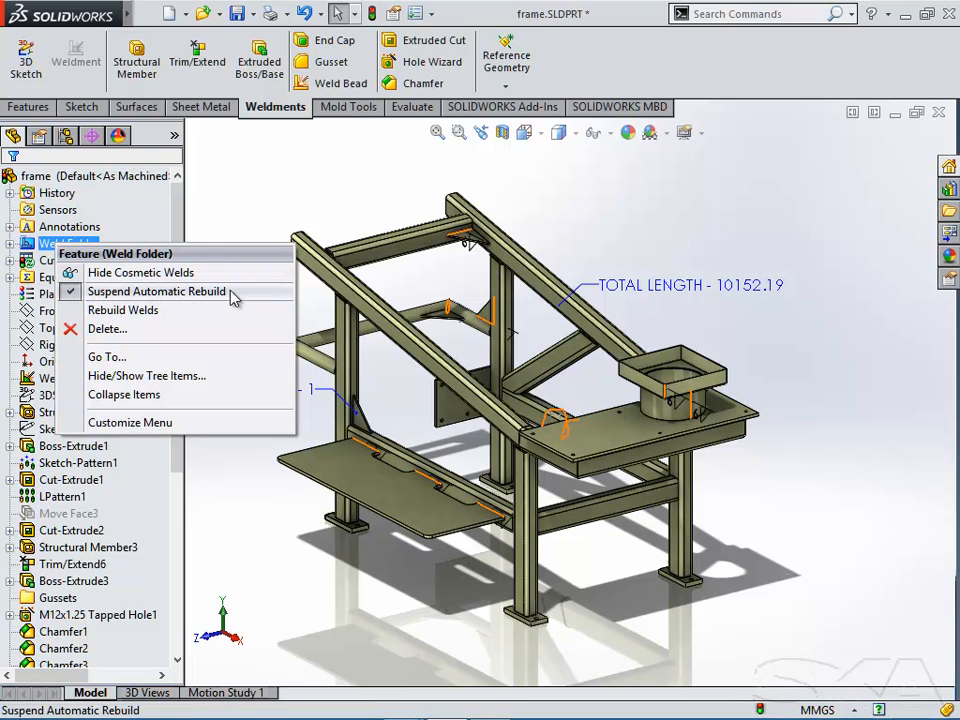
left_click(167, 311)
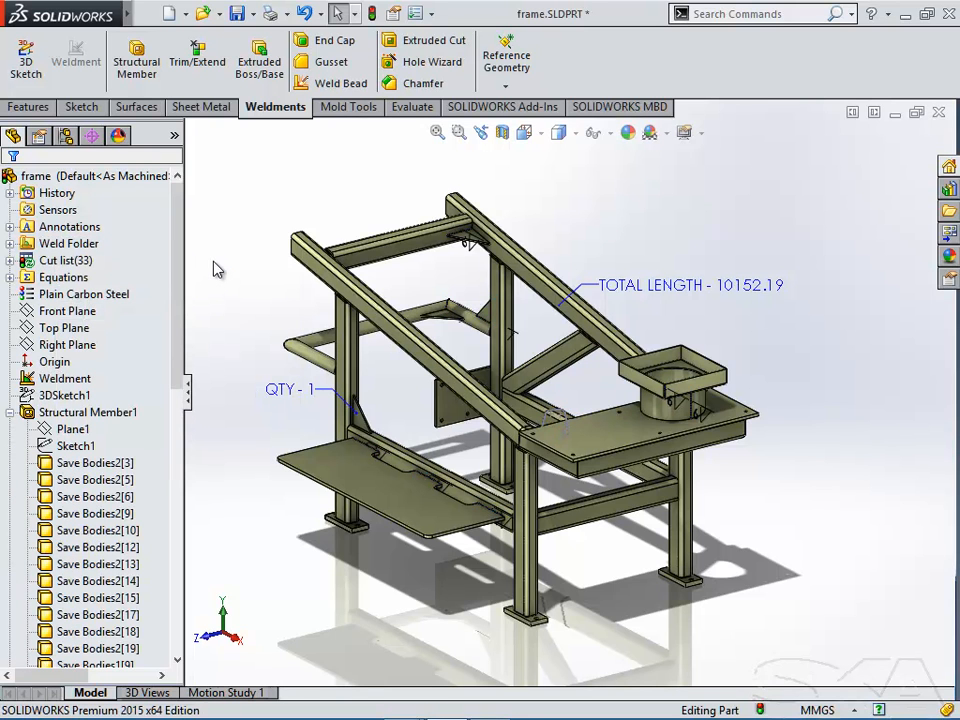
Step: Expand the cut list and update it to group the newly added gusset and end cap bodies
left_click(9, 261)
right_click(67, 232)
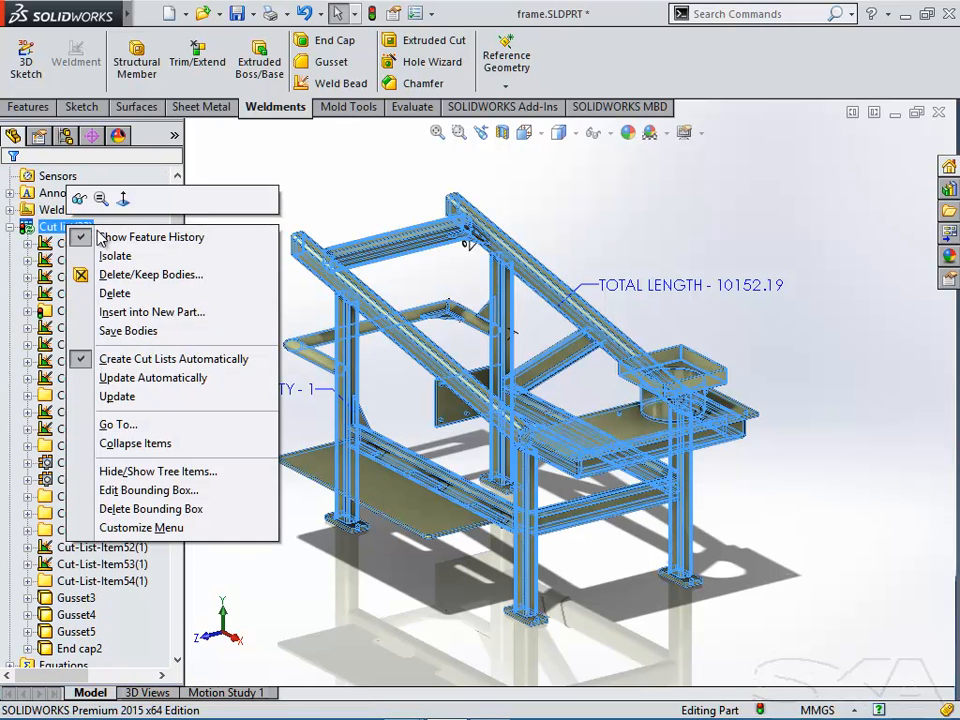
left_click(155, 397)
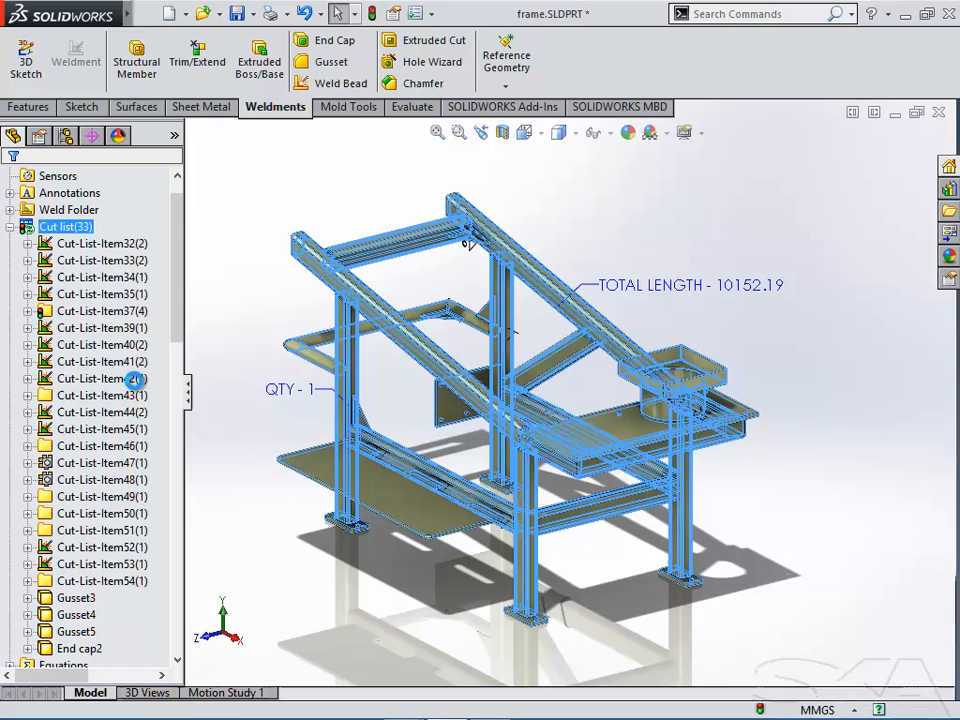
Step: Review the cut-list properties of the first three cut-list items, including the QUANTITY property, and leave them unchanged
left_click(83, 246)
right_click(83, 250)
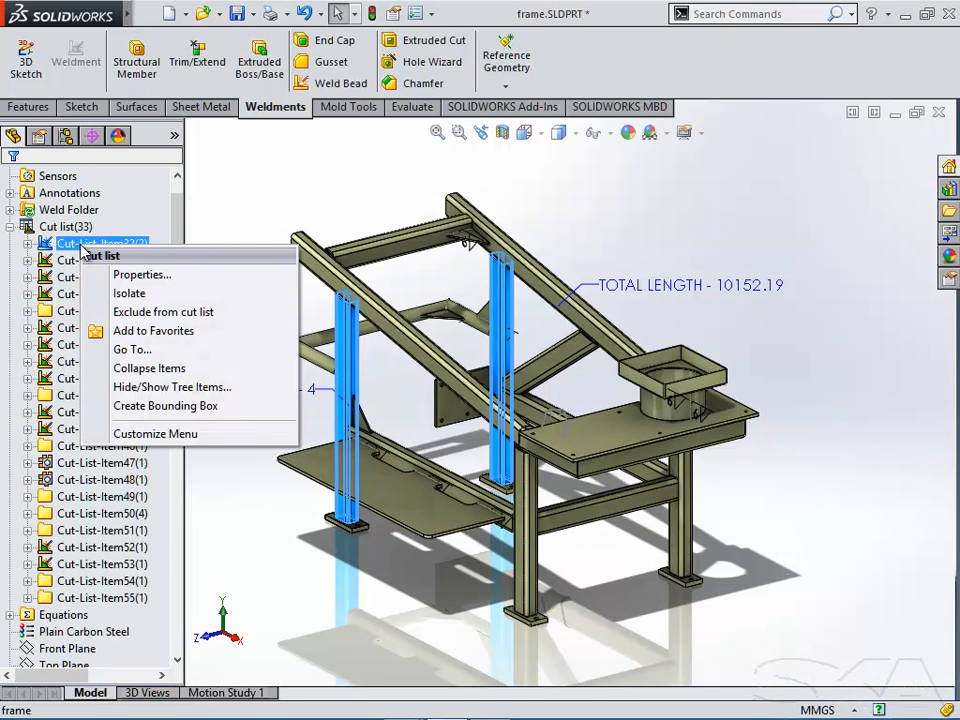
left_click(147, 278)
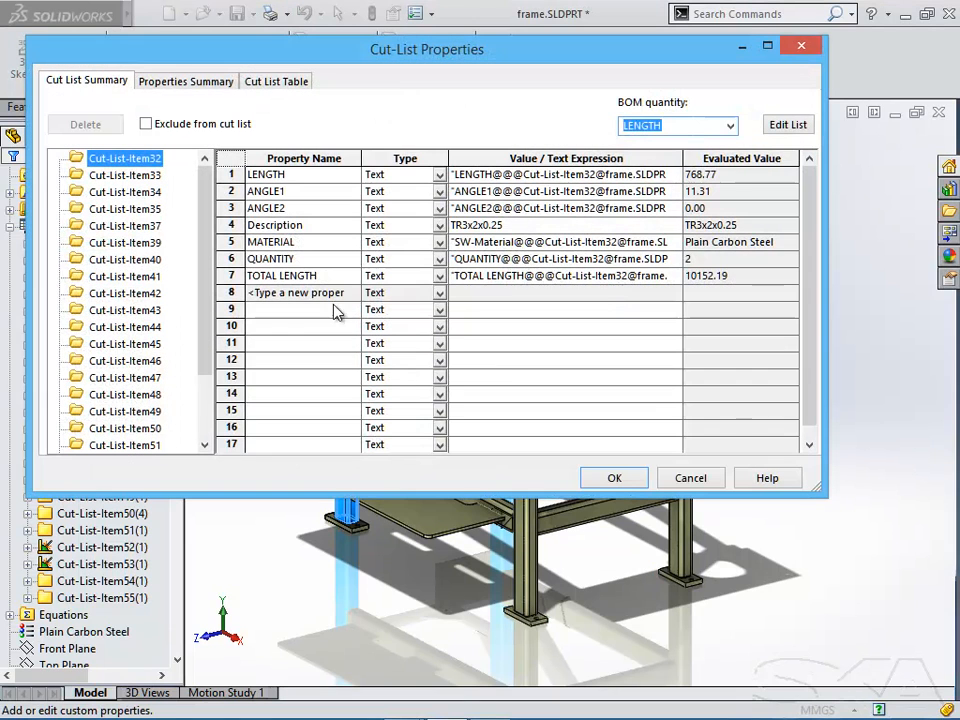
left_click(231, 258)
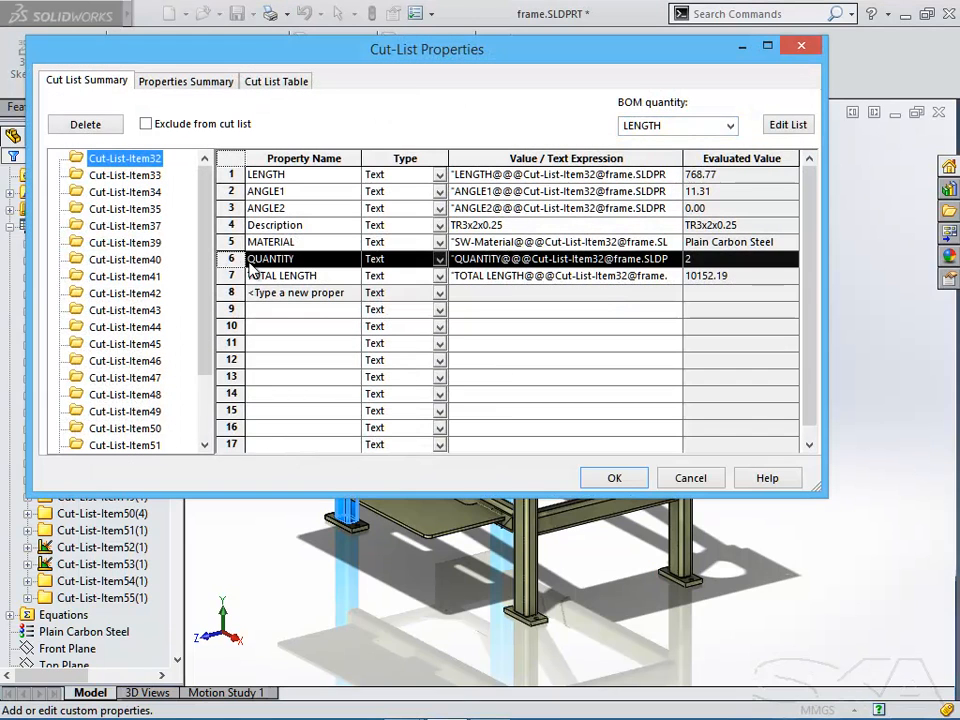
left_click(140, 177)
left_click(145, 194)
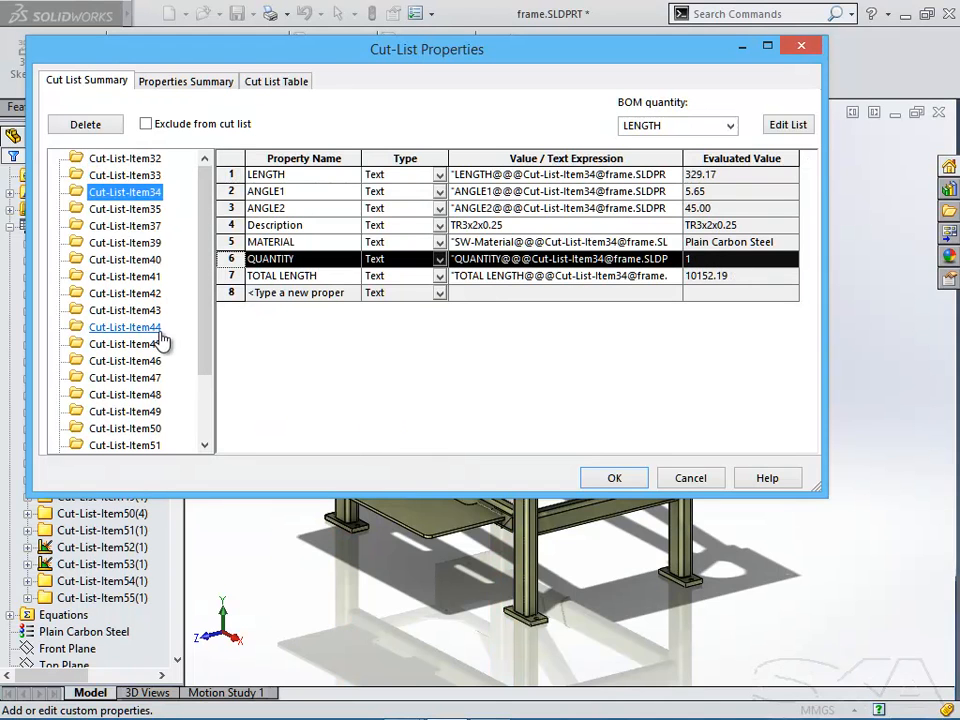
left_click(688, 479)
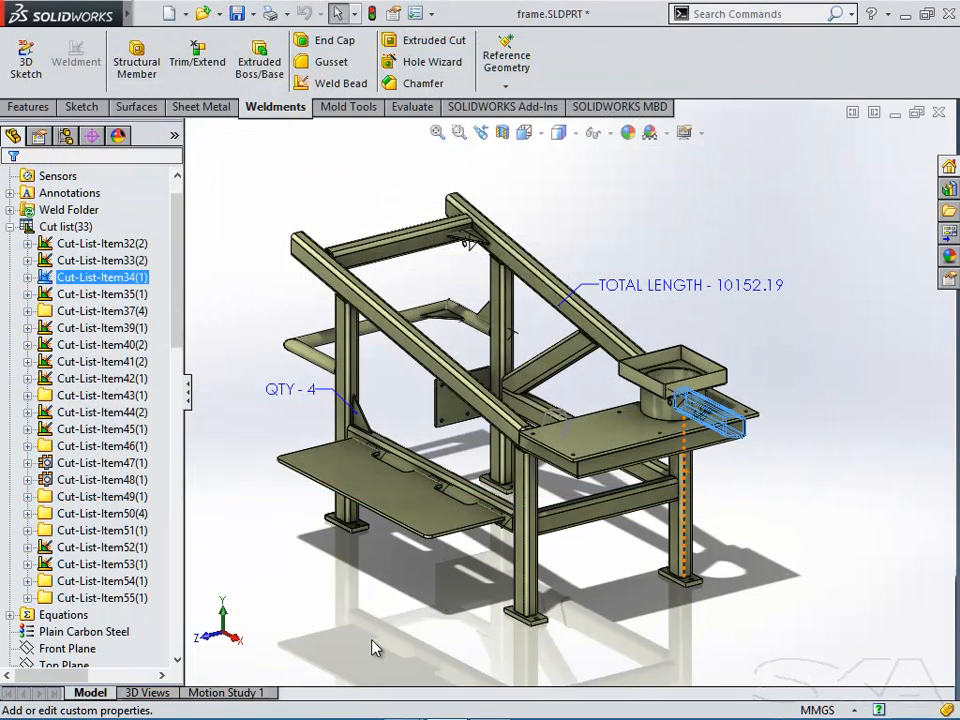
Step: Set the document's weldment properties to rename cut list folders with the Description property value
left_click(335, 627)
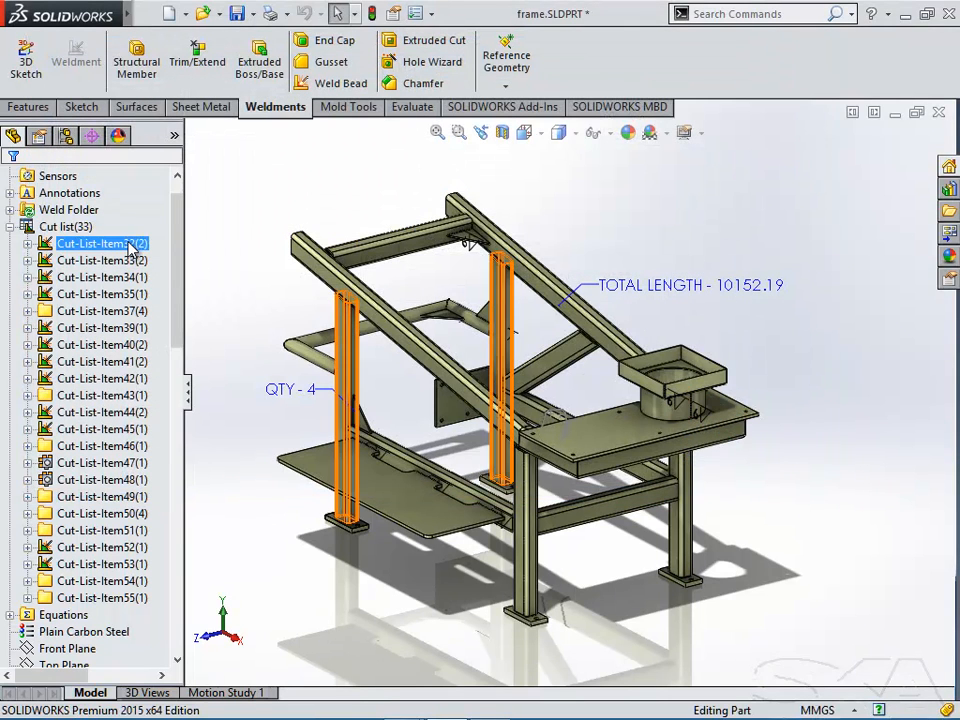
left_click(431, 13)
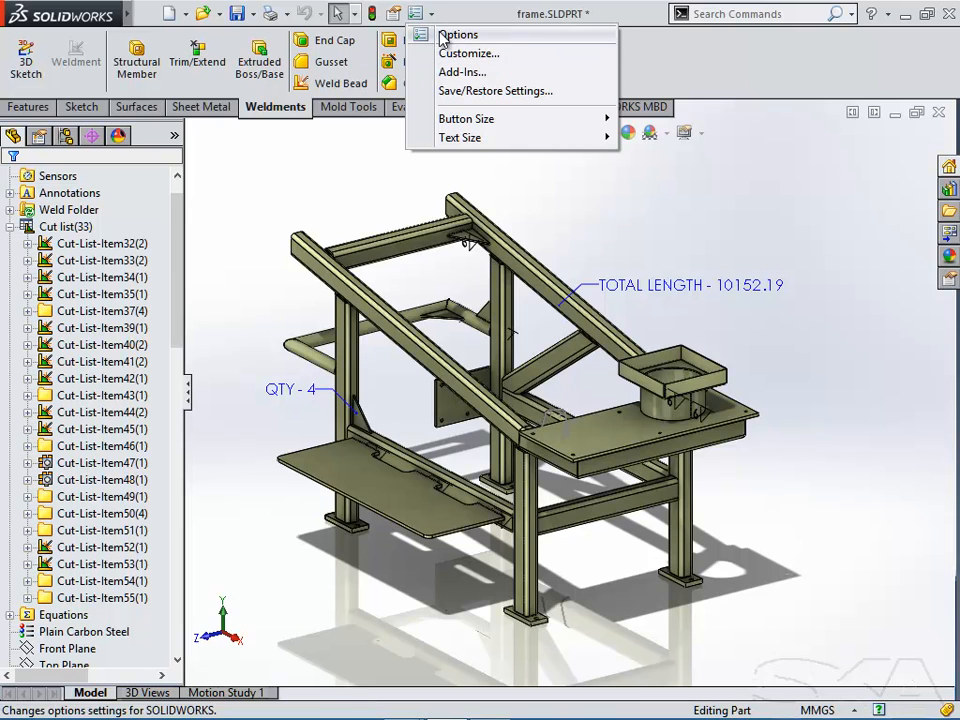
left_click(443, 38)
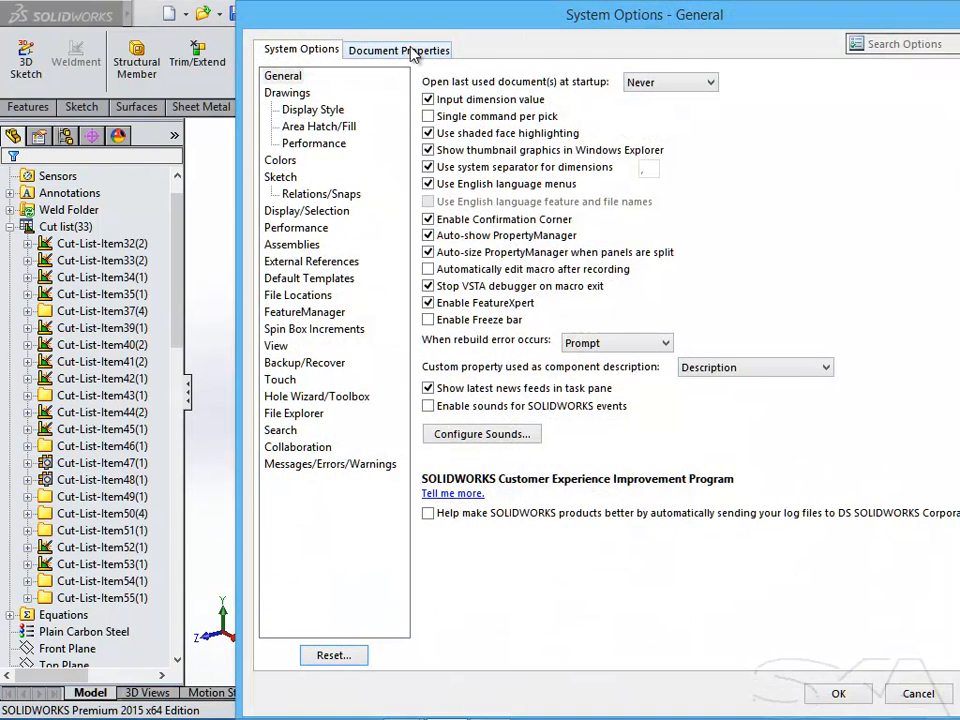
left_click(410, 52)
left_click(292, 279)
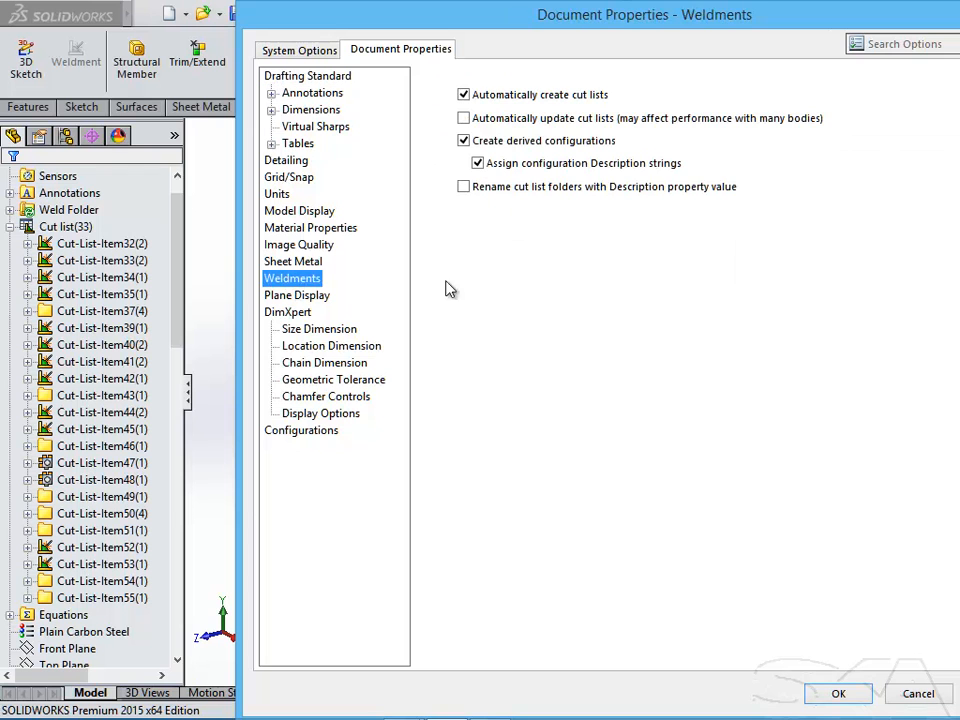
left_click(838, 694)
left_click(112, 312)
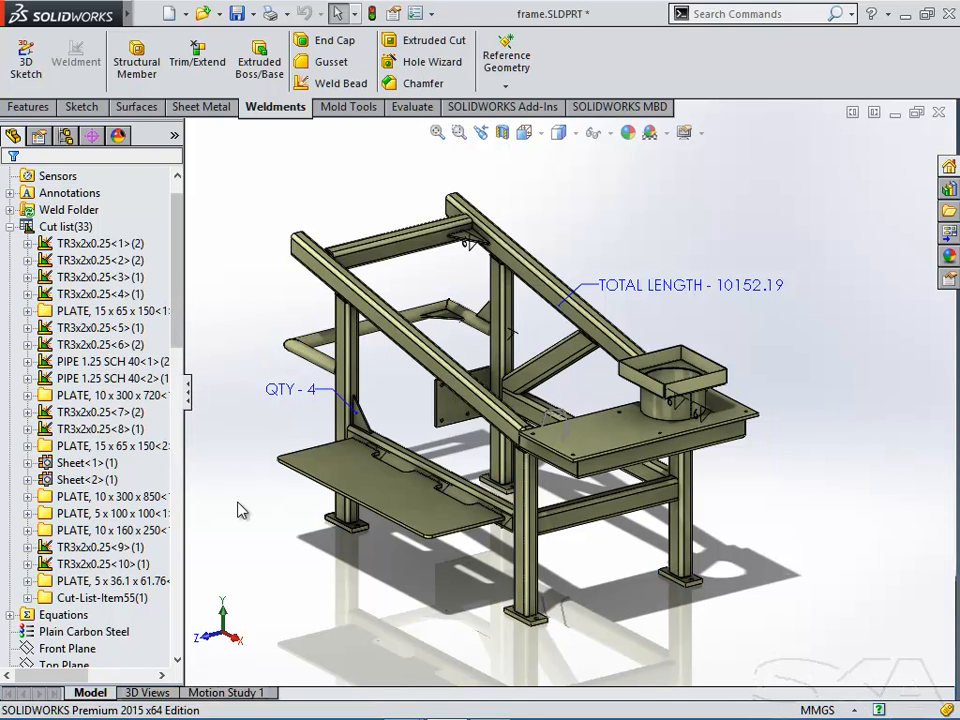